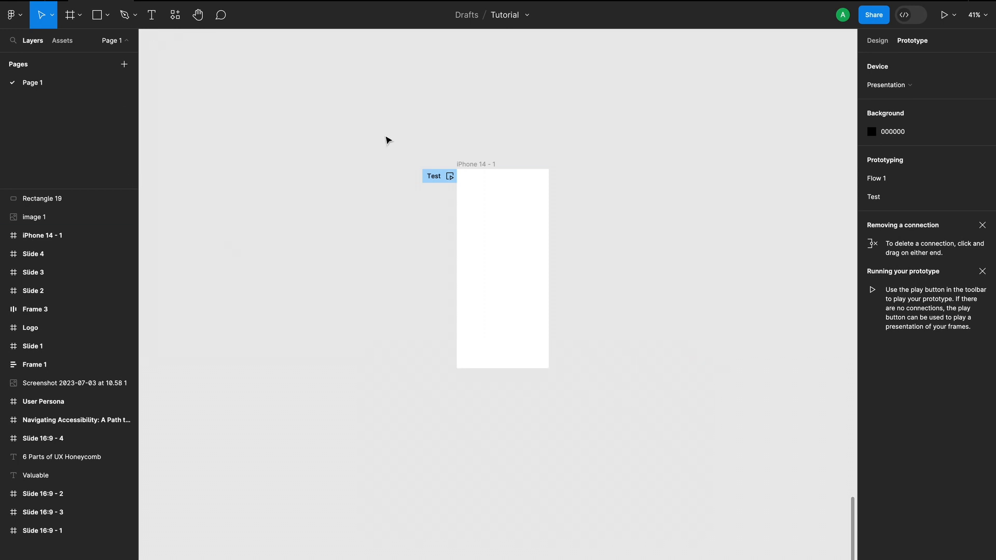
# - Move the iPhone 14 - 1 frame to the right into emptier canvas space and deselect it
pyautogui.moveTo(474, 162); pyautogui.dragTo(664, 164)
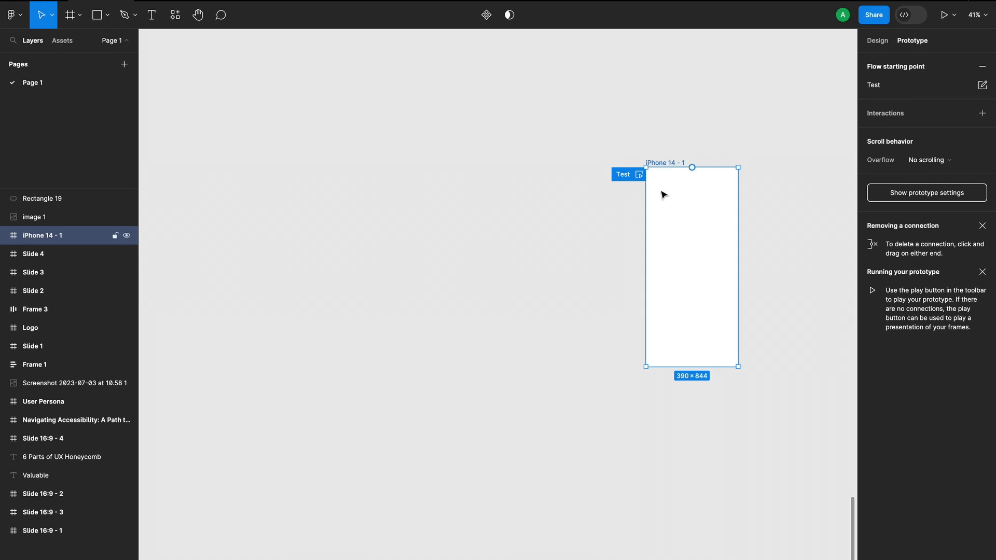
pyautogui.click(527, 196)
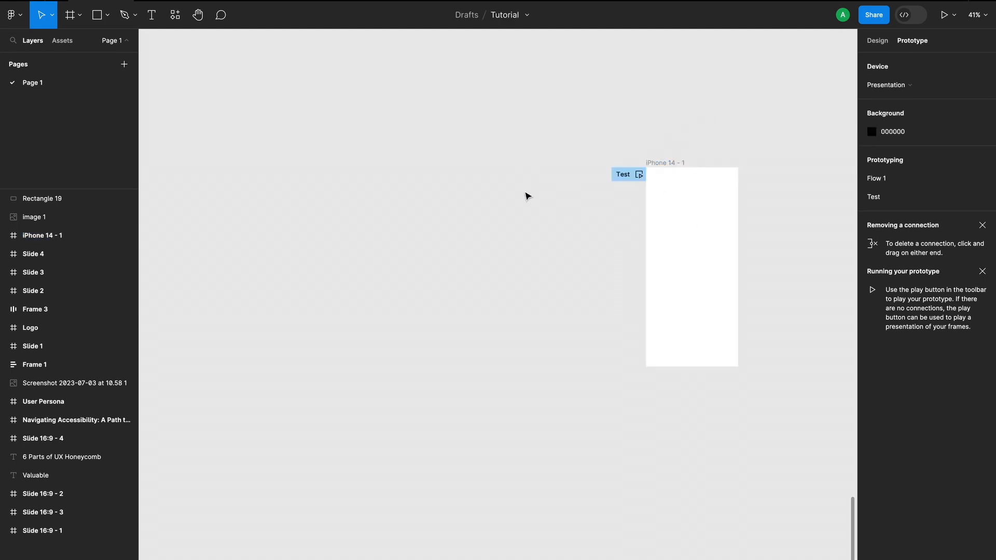
# - Draw a wide horizontal rectangle about 302 × 48 across the iPhone 14 - 1 frame, slightly above its middle
pyautogui.scroll(5, 528, 196)
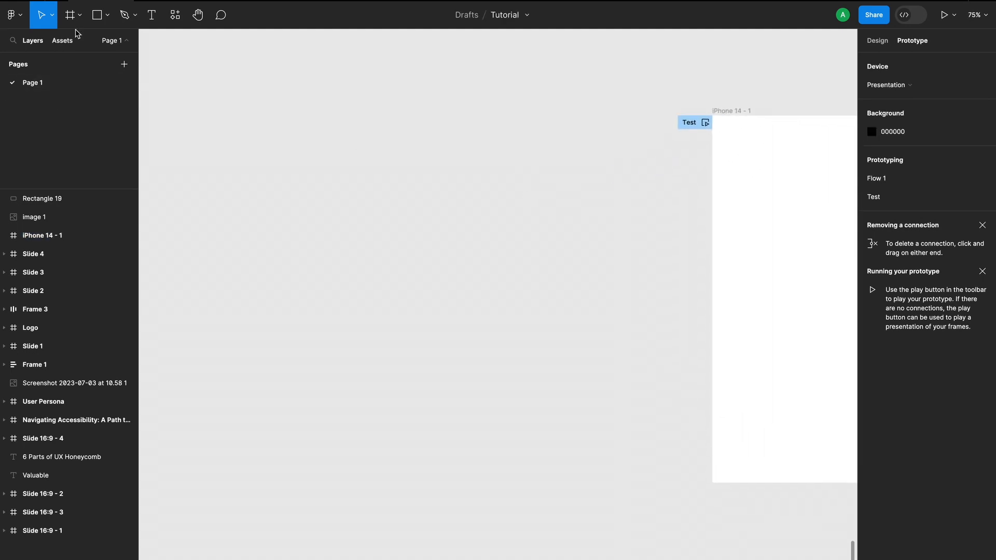
pyautogui.click(96, 20)
pyautogui.hscroll(4, 585, 295)
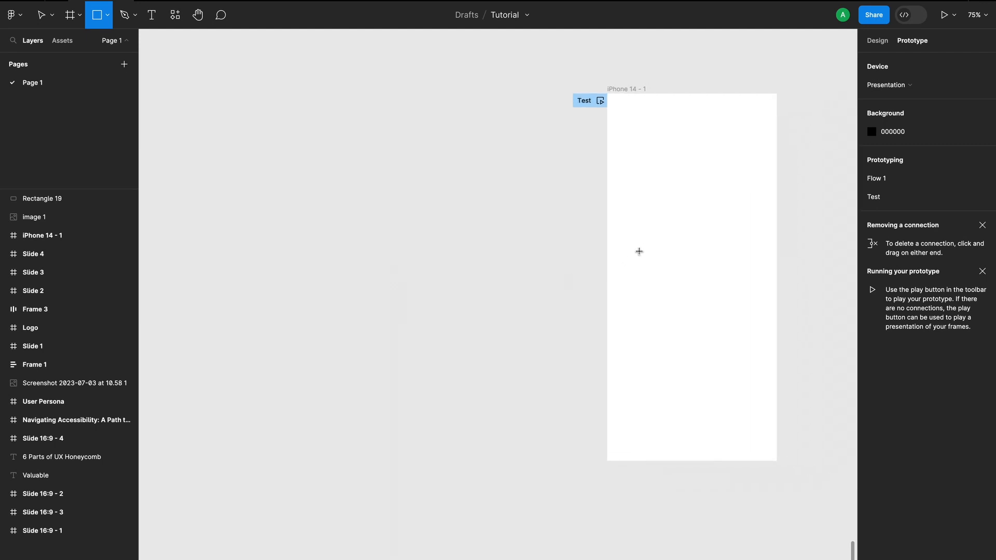
pyautogui.moveTo(632, 234); pyautogui.dragTo(763, 257)
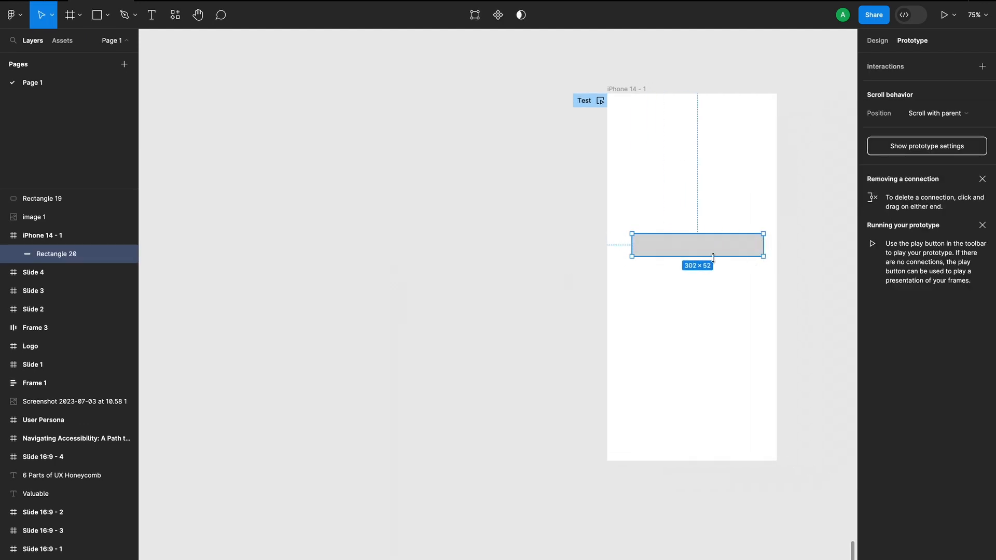
pyautogui.scroll(3, 714, 262)
pyautogui.moveTo(664, 280); pyautogui.dragTo(656, 283)
pyautogui.scroll(1, 570, 270)
pyautogui.moveTo(590, 265)
pyautogui.mouseDown()
pyautogui.moveTo(590, 273)
pyautogui.moveTo(574, 267)
pyautogui.mouseUp()
# - Set the rectangle's width to 300 and its height to 44
pyautogui.click(879, 42)
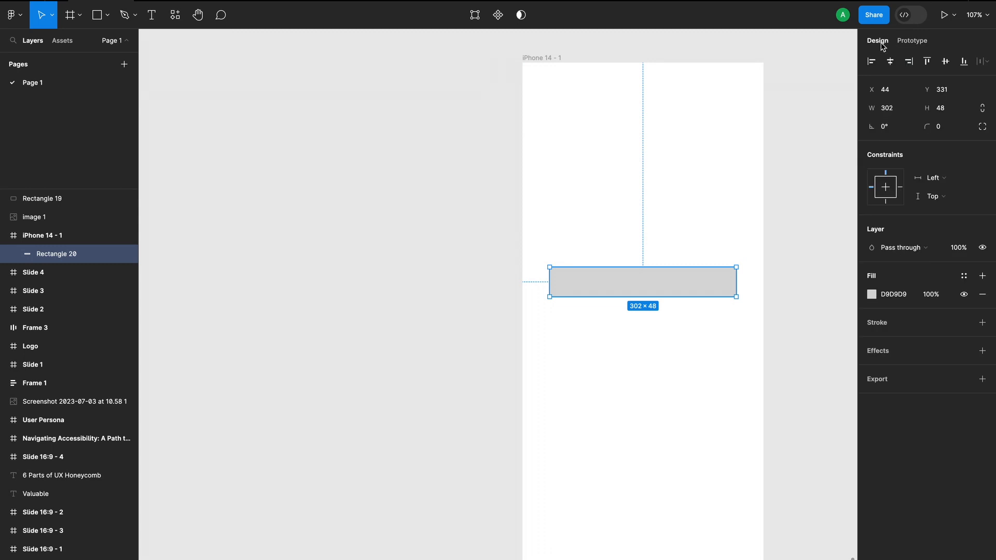
pyautogui.click(900, 112)
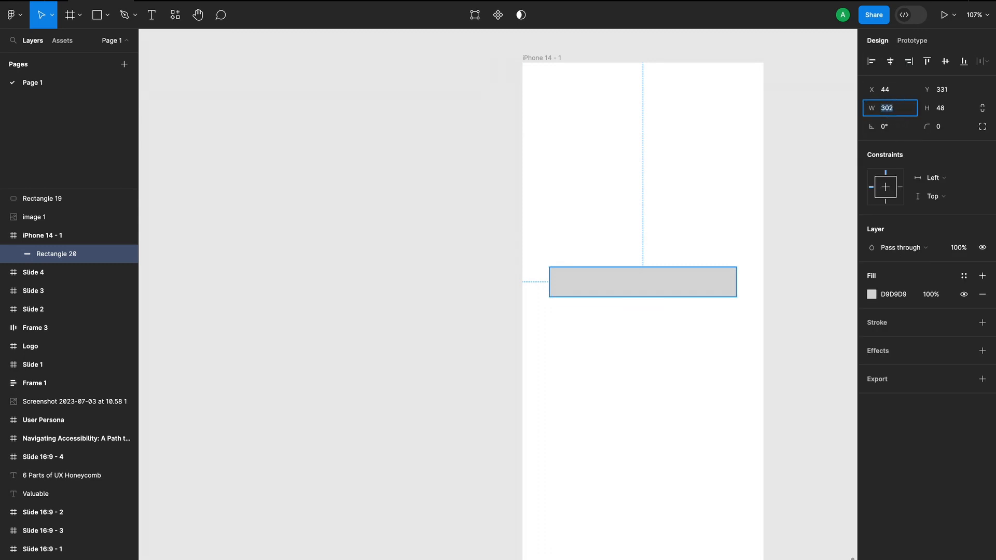
pyautogui.write('300')
pyautogui.press('Tab')
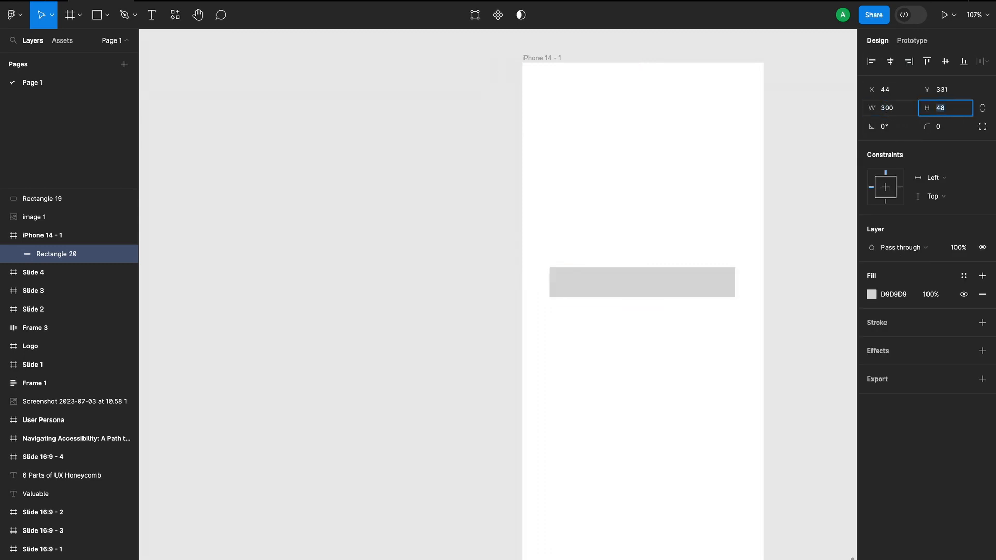
pyautogui.write('44')
pyautogui.press('Return')
# - Round the rectangle's corners fully to a radius of 22 so it forms a pill
pyautogui.scroll(3, 571, 281)
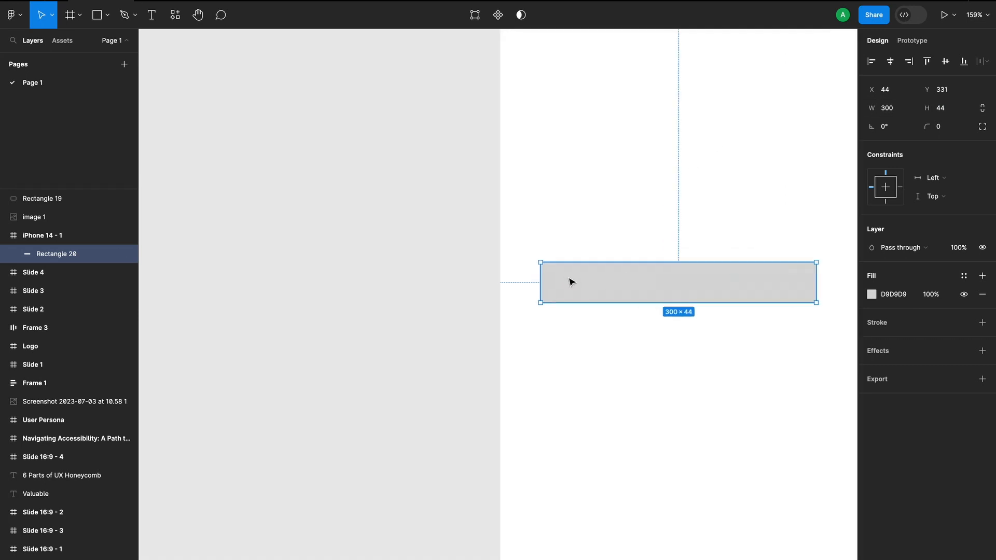
pyautogui.scroll(5, 545, 273)
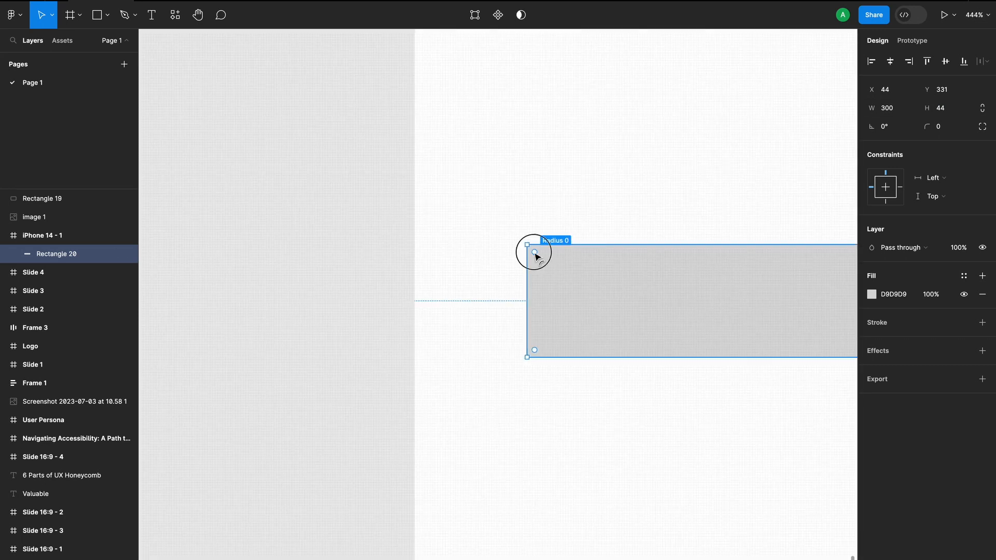
pyautogui.moveTo(534, 251); pyautogui.dragTo(794, 260)
pyautogui.scroll(-5, 484, 344)
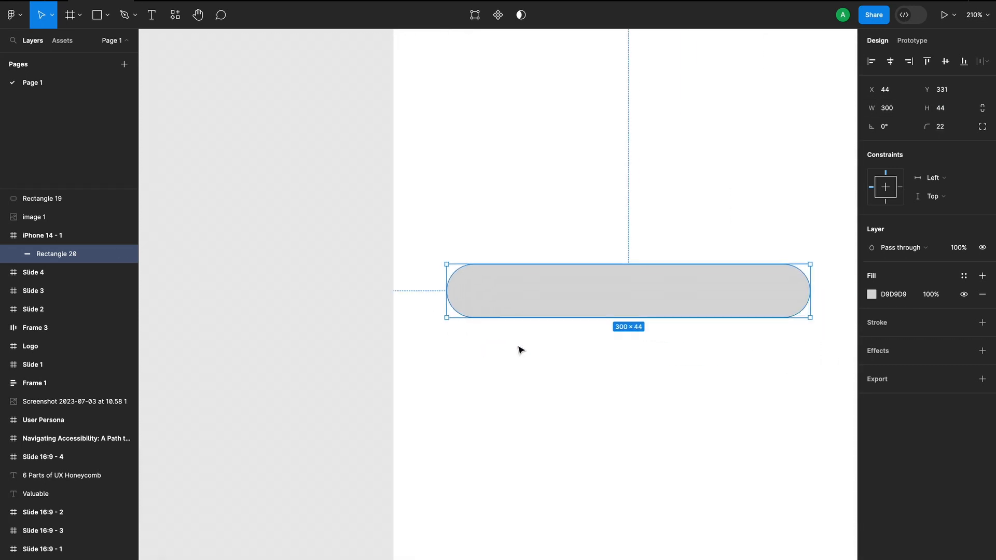
# - Remove the pill shape's fill and add an inside stroke to it
pyautogui.hscroll(3, 519, 348)
pyautogui.click(269, 329)
pyautogui.click(456, 334)
pyautogui.scroll(-2, 456, 334)
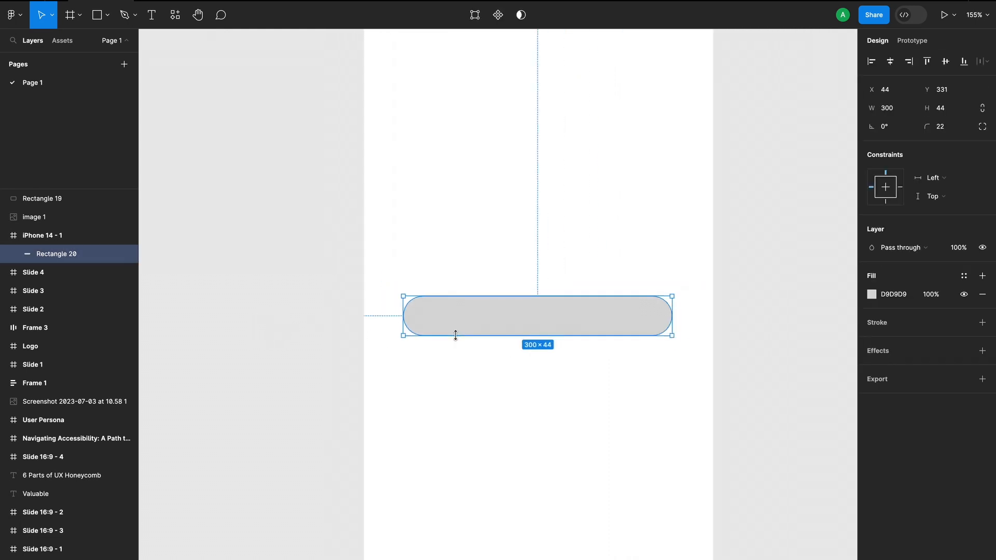
pyautogui.hscroll(2, 459, 340)
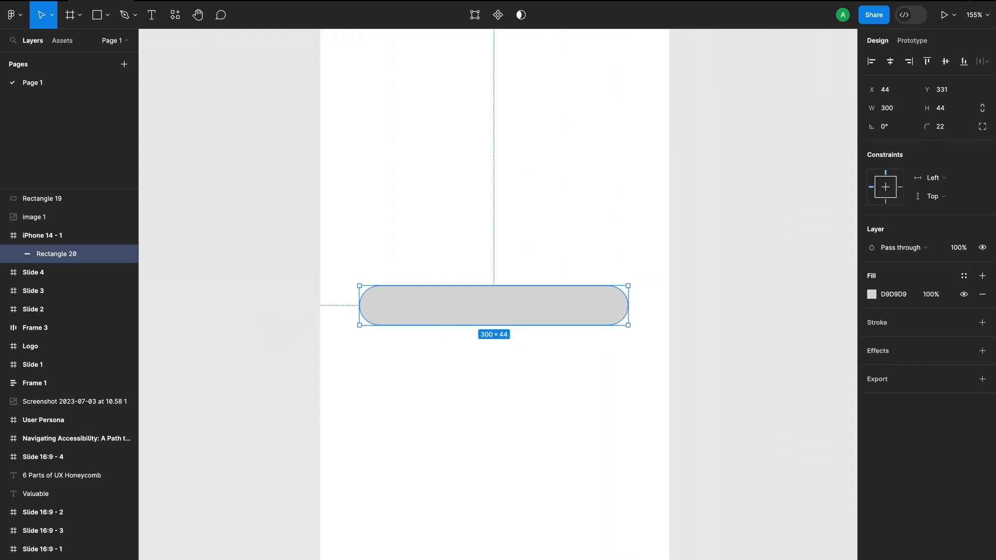
pyautogui.click(984, 294)
pyautogui.click(983, 305)
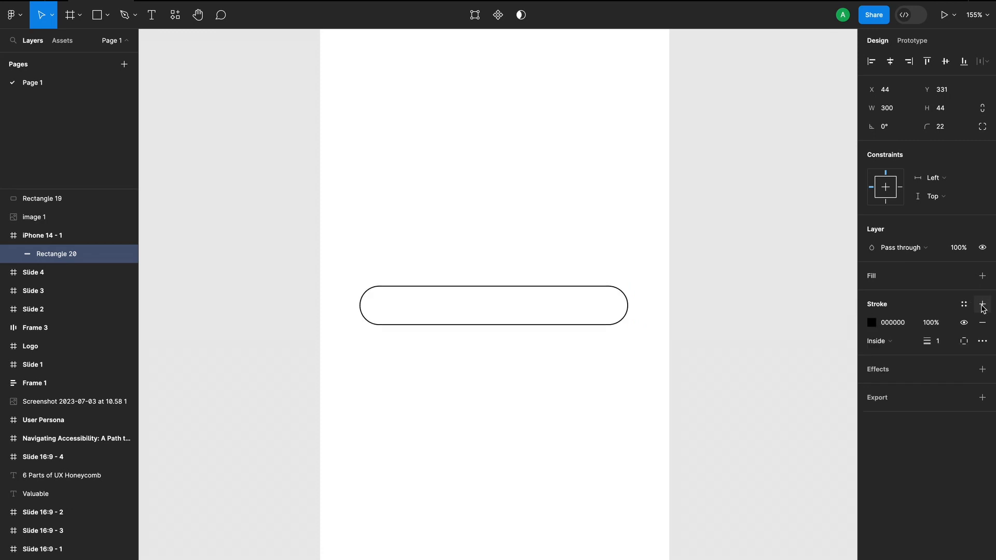
# - Set the pill's stroke colour to 1169ED and its weight to 2, and deselect the shape
pyautogui.click(872, 323)
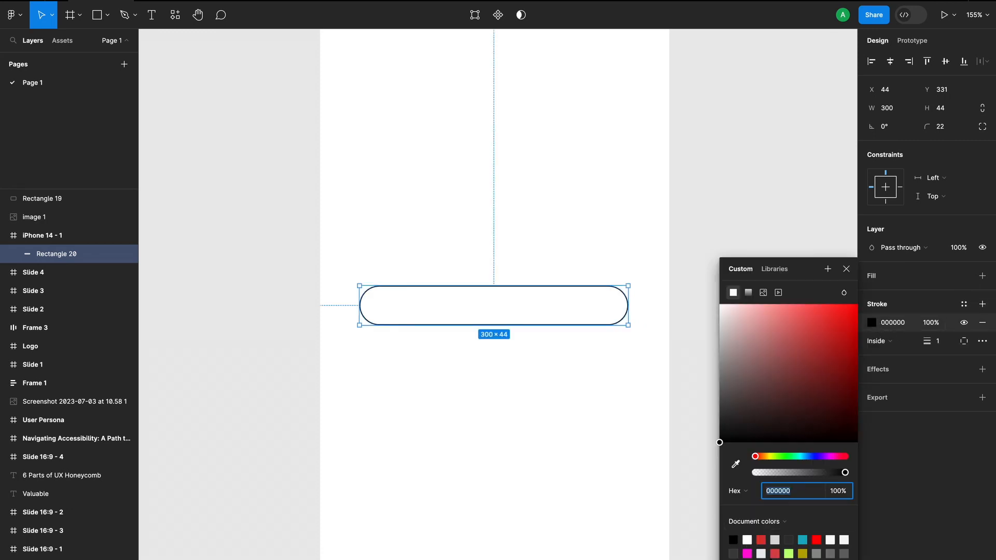
pyautogui.write('1169ED')
pyautogui.press('Return')
pyautogui.click(937, 341)
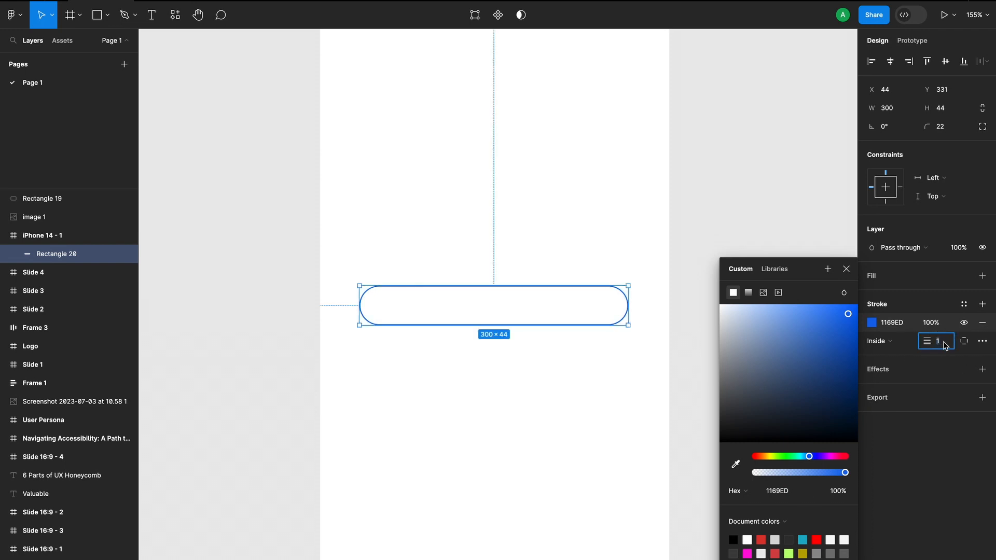
pyautogui.press('Up')
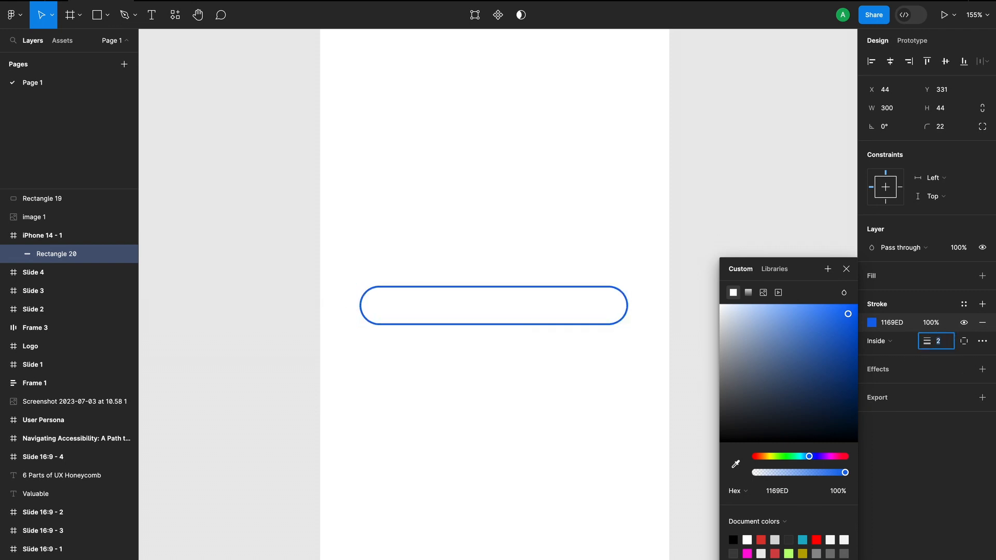
pyautogui.click(732, 174)
pyautogui.click(220, 358)
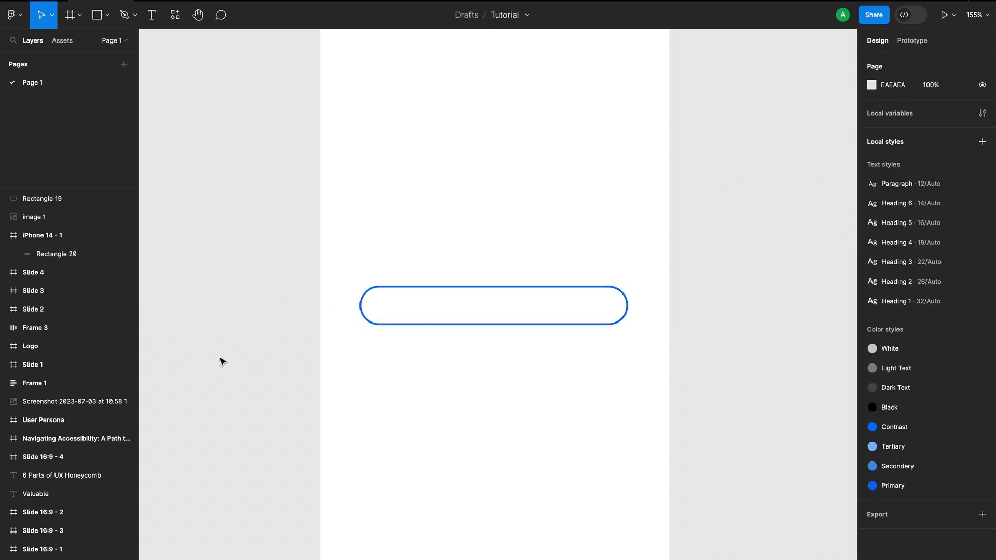
# - Draw a narrow vertical bar 4 wide inside the left end of the pill and set its height to 30
pyautogui.click(97, 15)
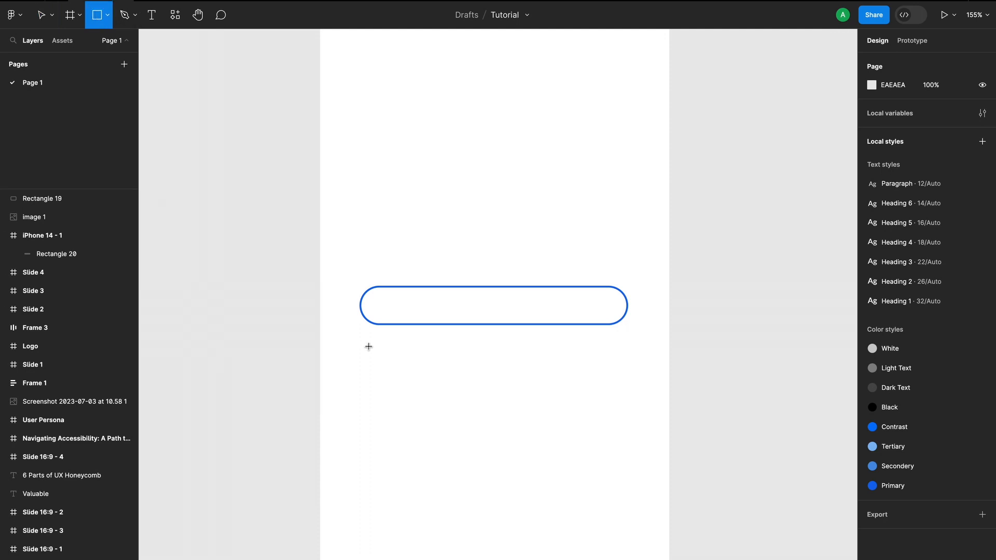
pyautogui.moveTo(369, 344)
pyautogui.mouseDown()
pyautogui.moveTo(374, 372)
pyautogui.moveTo(374, 276)
pyautogui.moveTo(395, 282)
pyautogui.mouseUp()
pyautogui.scroll(5, 376, 376)
pyautogui.scroll(5, 378, 282)
pyautogui.hotkey('ctrl', 'z')
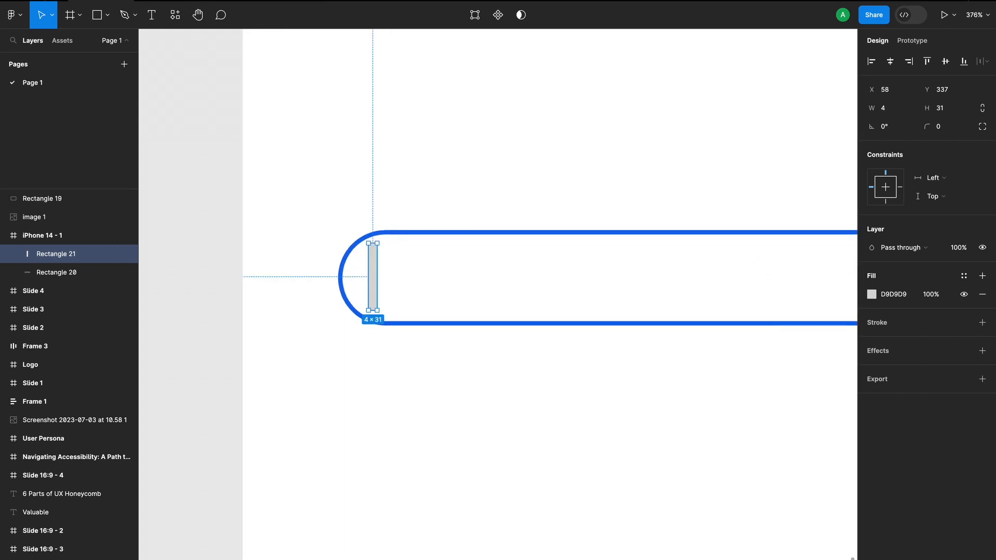
pyautogui.click(955, 115)
# - Align the vertical centres of the narrow bar and the pill outline
pyautogui.keyDown('shift'); pyautogui.click(410, 231); pyautogui.keyUp('shift')
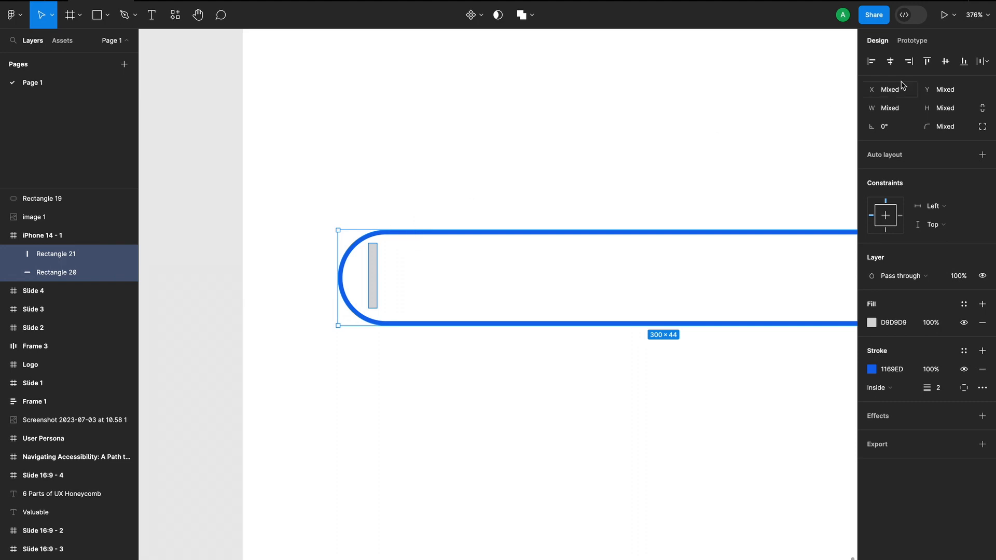
pyautogui.click(946, 62)
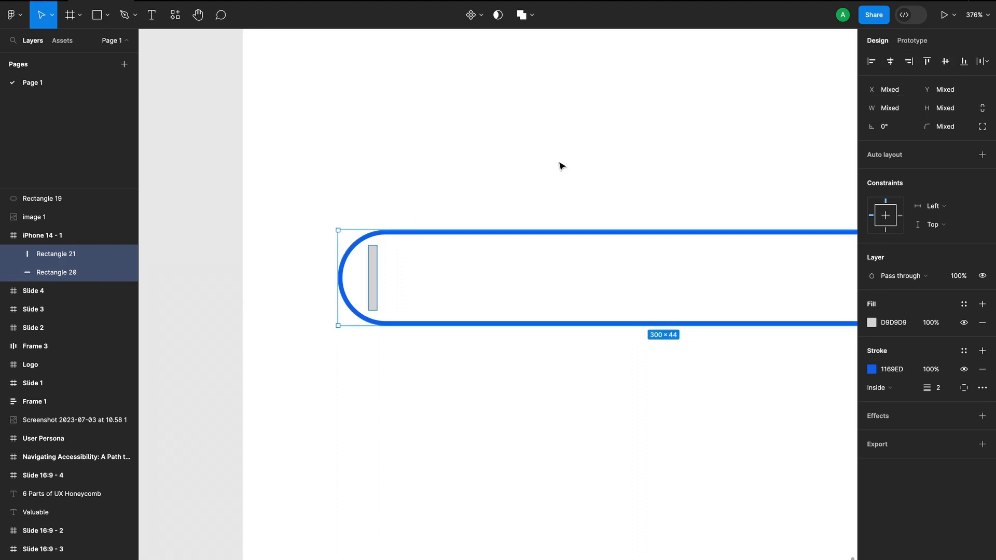
pyautogui.click(234, 328)
# - Duplicate the bar to the right with a gap of 5 and repeat the duplication until 30 bars span the pill
pyautogui.click(374, 272)
pyautogui.moveTo(375, 272); pyautogui.dragTo(395, 270)
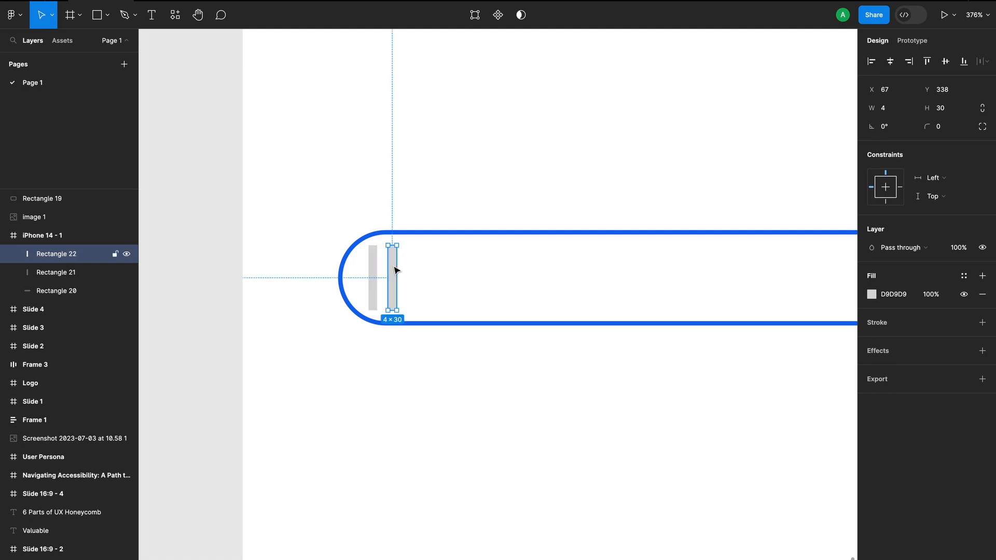
pyautogui.scroll(-5, 394, 270)
pyautogui.hotkey('ctrl', 'd')
pyautogui.hotkey('ctrl', 'd')
pyautogui.hotkey('ctrl', 'd')
pyautogui.hotkey('ctrl', 'd')
pyautogui.hotkey('ctrl', 'd')
pyautogui.hotkey('ctrl', 'd')
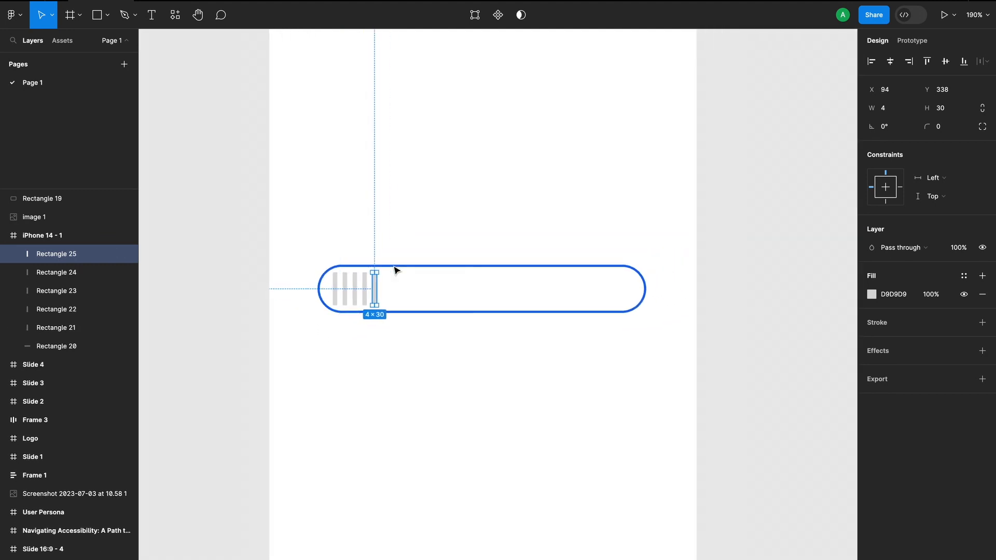
pyautogui.hotkey('ctrl', 'd')
pyautogui.hotkey('ctrl', 'd')
pyautogui.hotkey('ctrl', 'd')
pyautogui.hotkey('ctrl', 'd')
pyautogui.hotkey('ctrl', 'd')
pyautogui.hotkey('ctrl', 'd')
pyautogui.hotkey('ctrl', 'd')
pyautogui.hotkey('ctrl', 'd')
pyautogui.hotkey('ctrl', 'd')
pyautogui.hotkey('ctrl', 'd')
pyautogui.hotkey('ctrl', 'd')
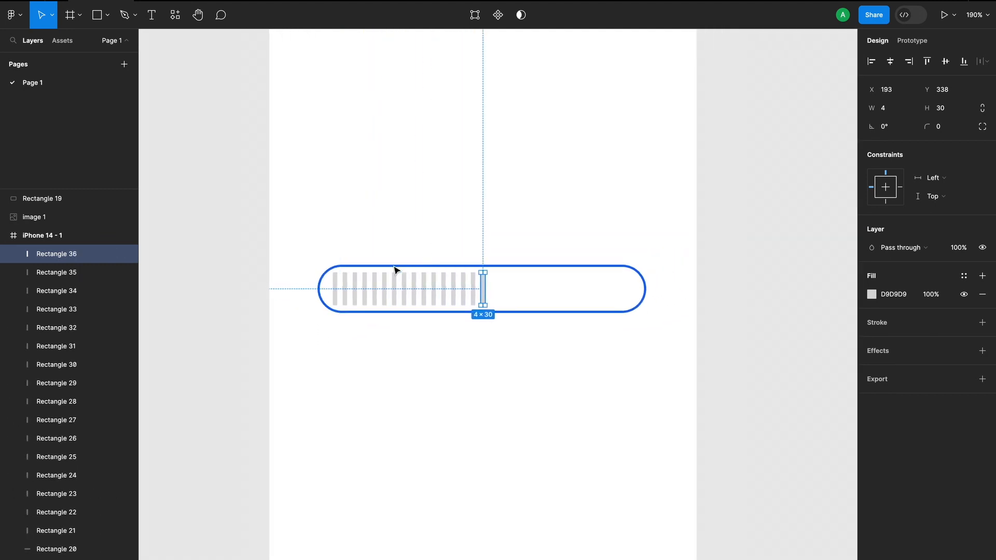
pyautogui.hotkey('ctrl', 'd')
pyautogui.hotkey('ctrl', 'd')
pyautogui.hotkey('ctrl', 'd')
pyautogui.hotkey('ctrl', 'd')
pyautogui.hotkey('ctrl', 'd')
pyautogui.hotkey('ctrl', 'd')
pyautogui.hotkey('ctrl', 'd')
pyautogui.hotkey('ctrl', 'd')
pyautogui.hotkey('ctrl', 'd')
pyautogui.hotkey('ctrl', 'd')
pyautogui.hotkey('ctrl', 'd')
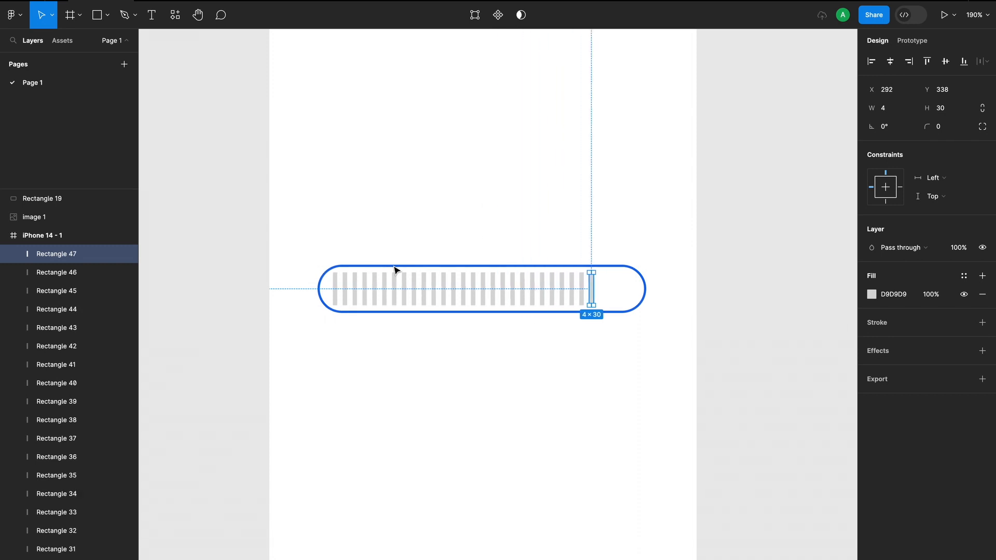
pyautogui.click(247, 262)
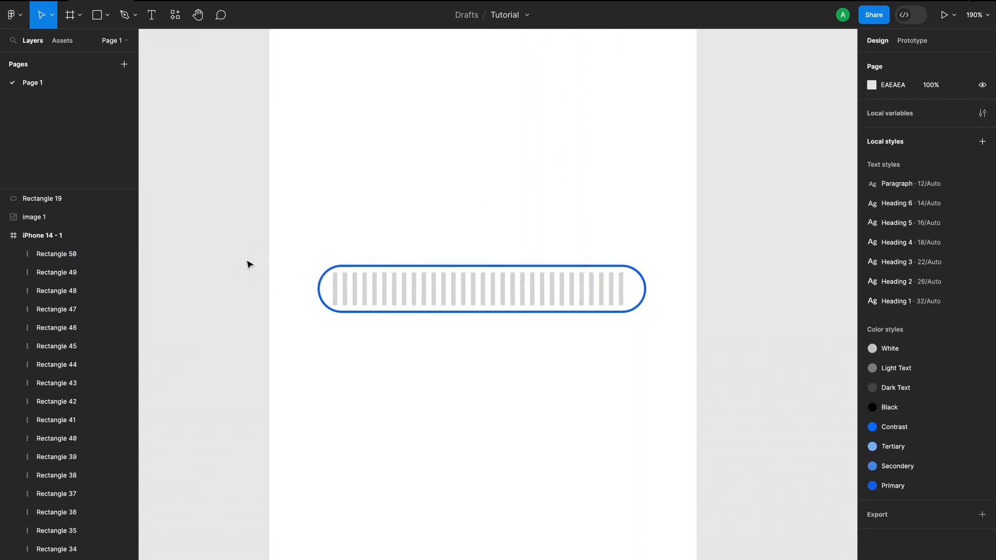
# - Select all the vertical bars without the pill outline and combine them with a Union selection
pyautogui.moveTo(232, 260); pyautogui.dragTo(656, 328)
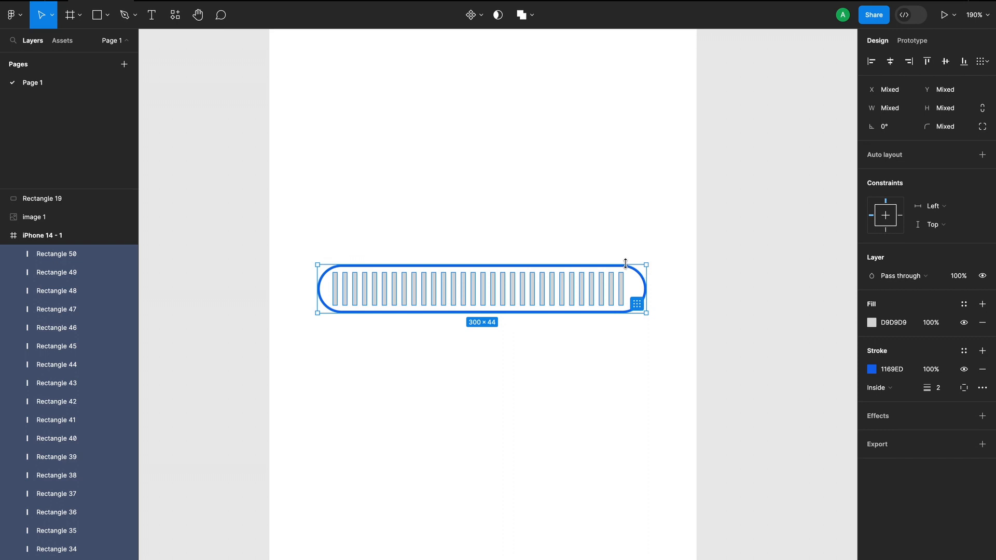
pyautogui.keyDown('shift'); pyautogui.click(641, 274); pyautogui.keyUp('shift')
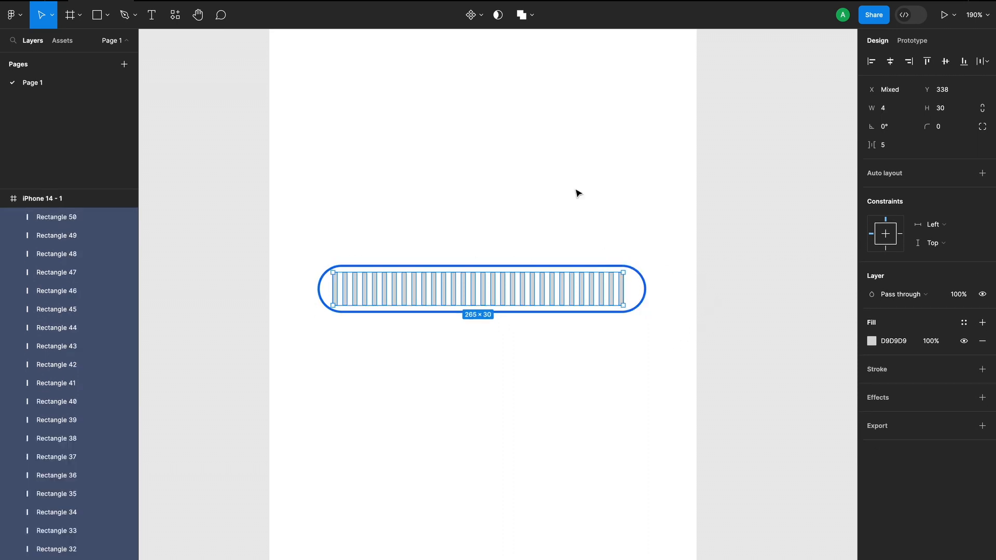
pyautogui.click(522, 16)
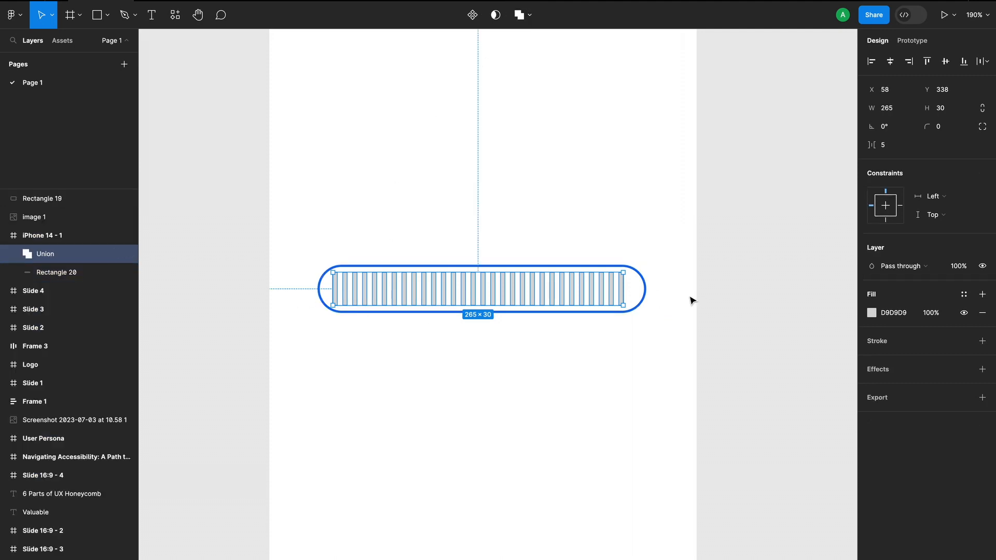
# - Fill the merged bars with a linear gradient that has two fully opaque blue stops, shading the first stop to 2C7BF3
pyautogui.click(872, 314)
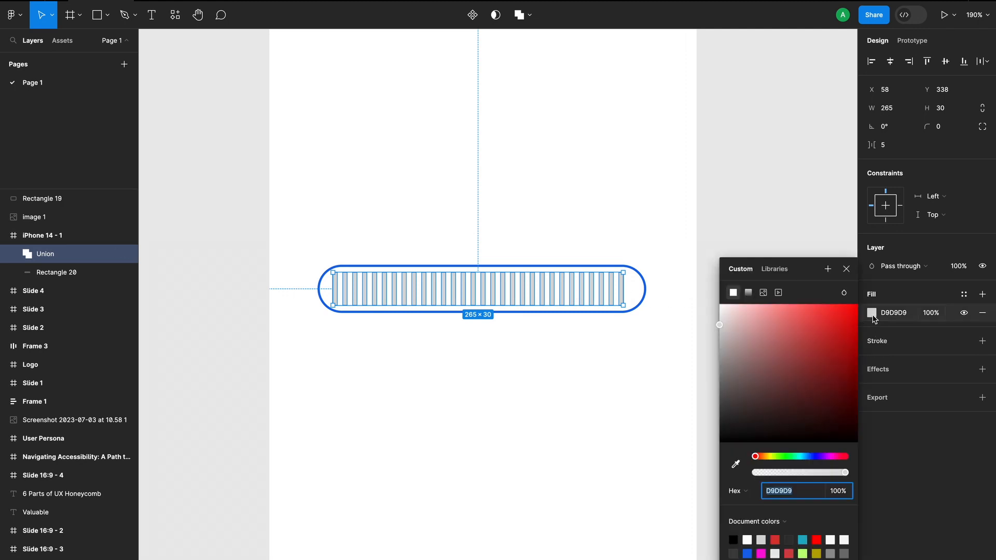
pyautogui.click(747, 292)
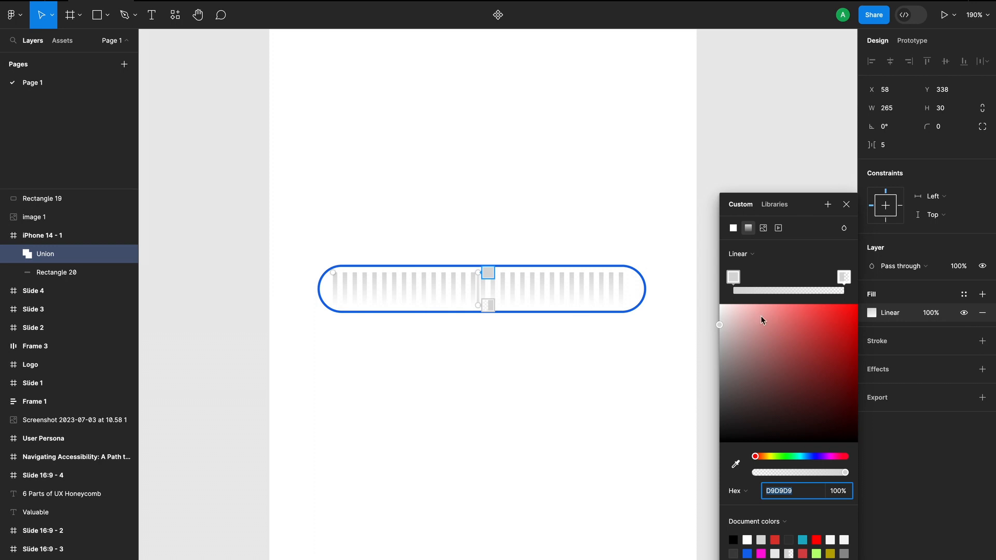
pyautogui.click(731, 279)
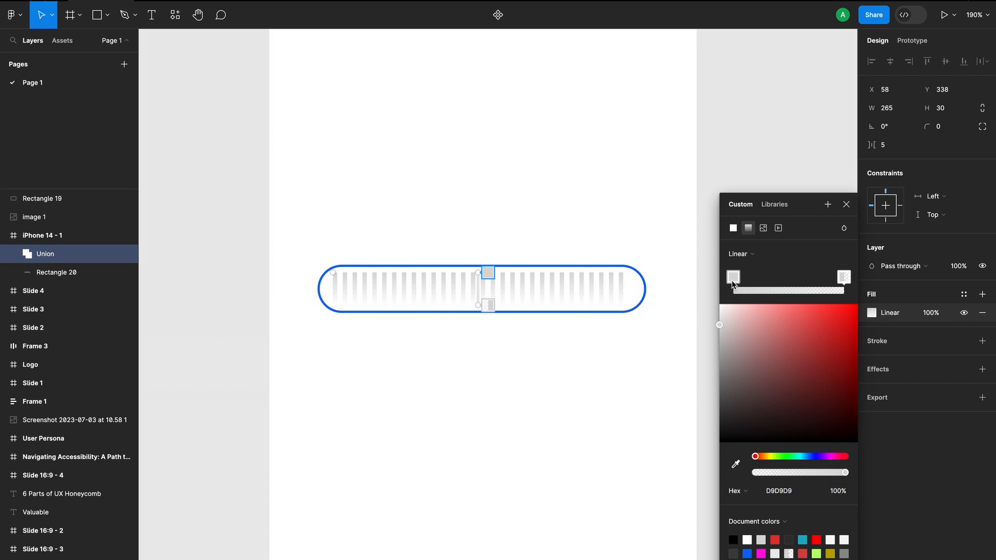
pyautogui.click(748, 553)
pyautogui.click(846, 279)
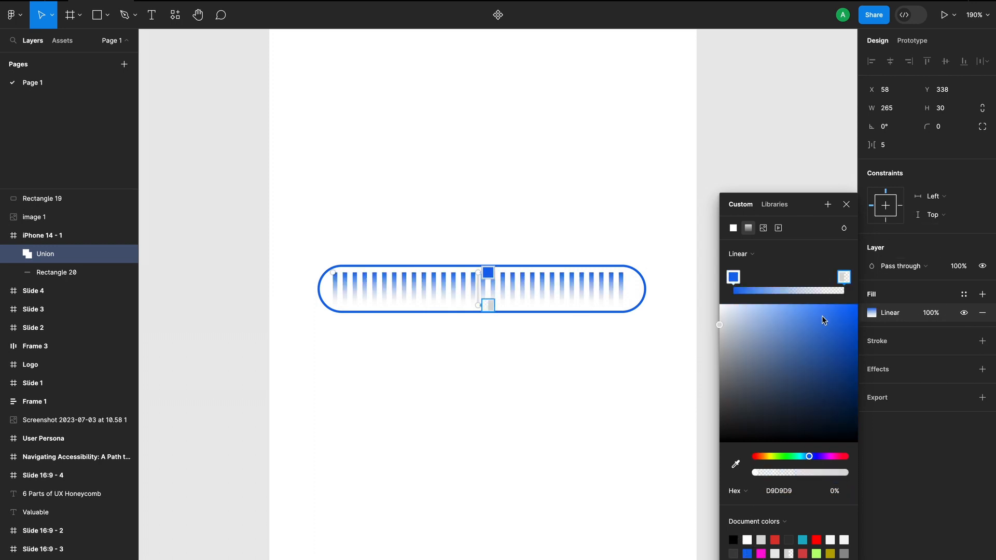
pyautogui.click(748, 553)
pyautogui.moveTo(838, 308)
pyautogui.mouseDown()
pyautogui.moveTo(822, 304)
pyautogui.moveTo(834, 312)
pyautogui.mouseUp()
pyautogui.click(733, 277)
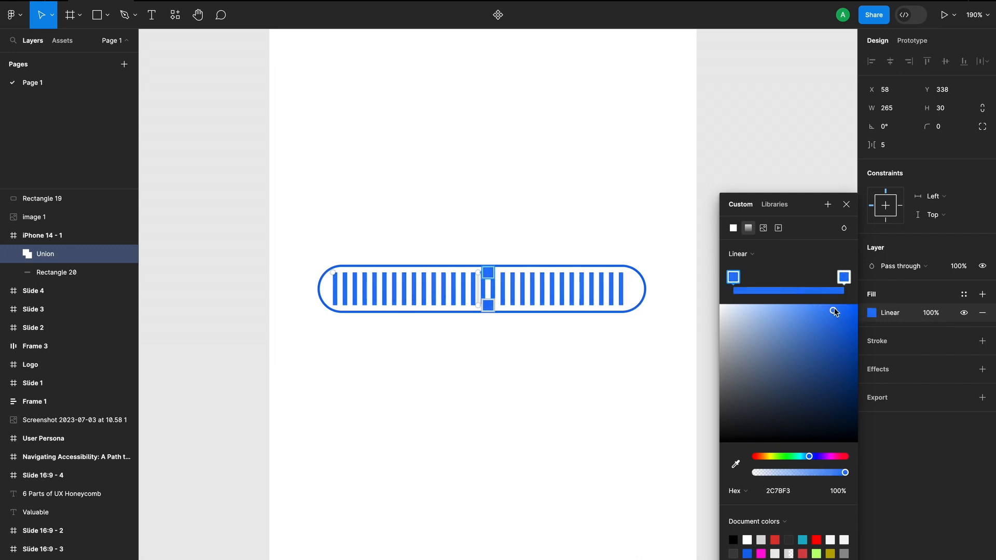
# - Set the gradient's second stop to 0% opacity and run the gradient horizontally, transparent at the pill's left end and blue at its right
pyautogui.click(844, 278)
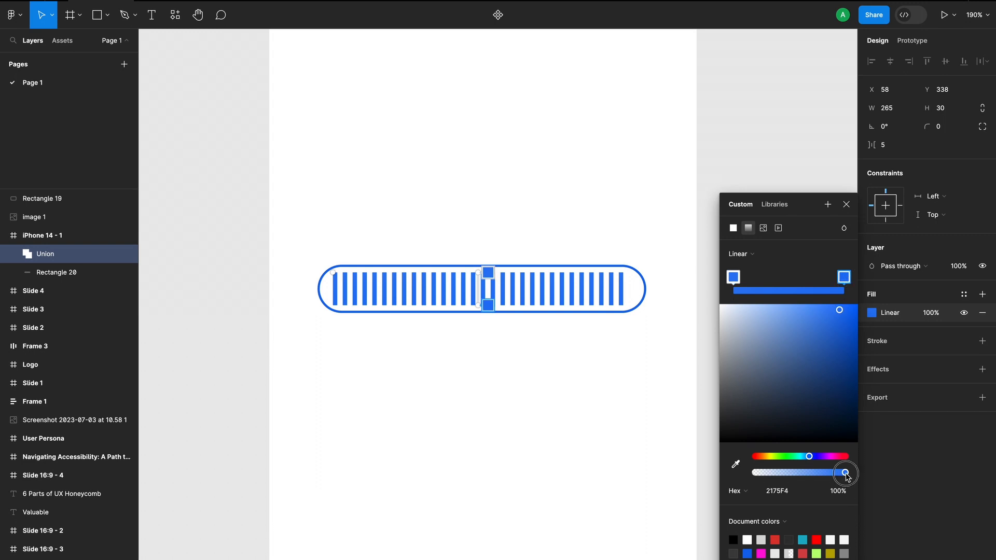
pyautogui.moveTo(843, 474); pyautogui.dragTo(620, 482)
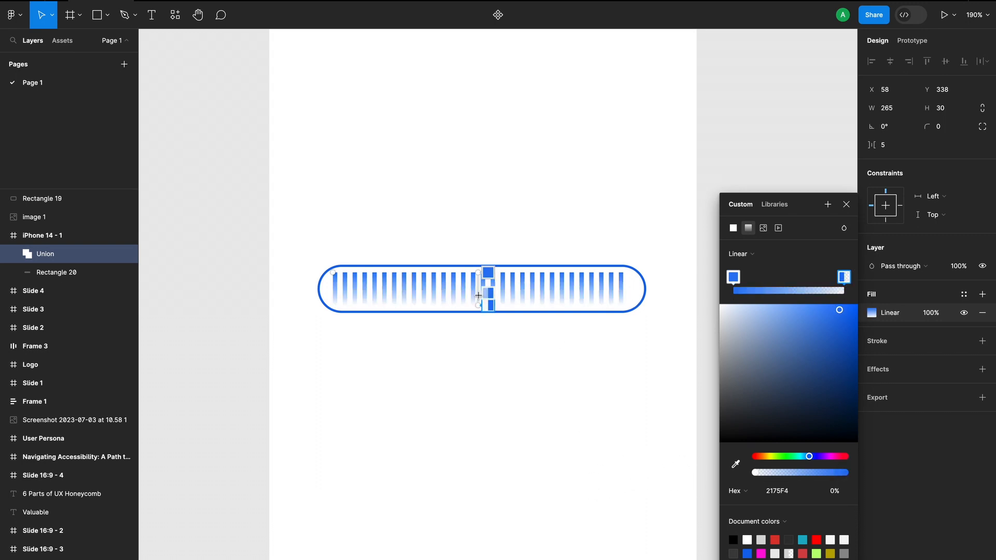
pyautogui.moveTo(478, 306); pyautogui.dragTo(328, 289)
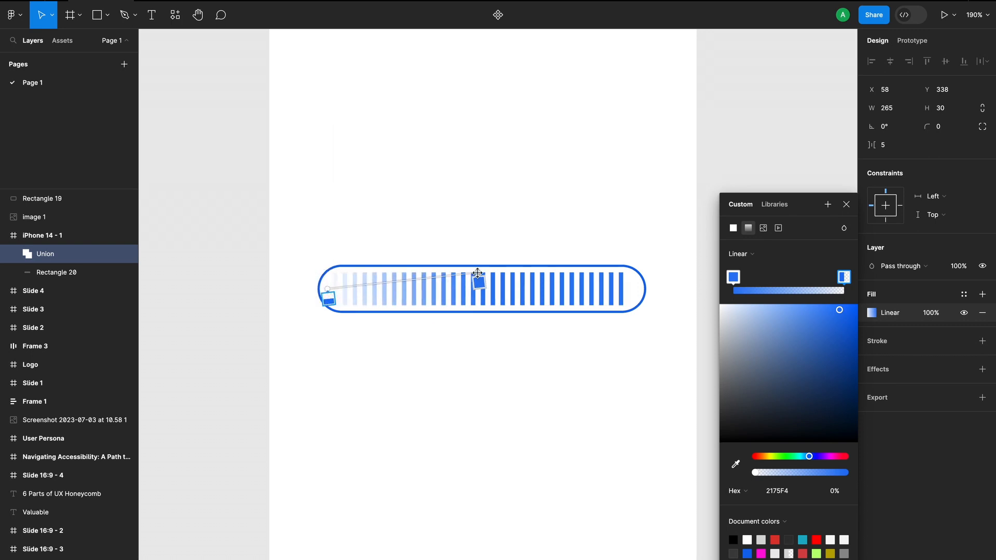
pyautogui.moveTo(478, 273); pyautogui.dragTo(638, 288)
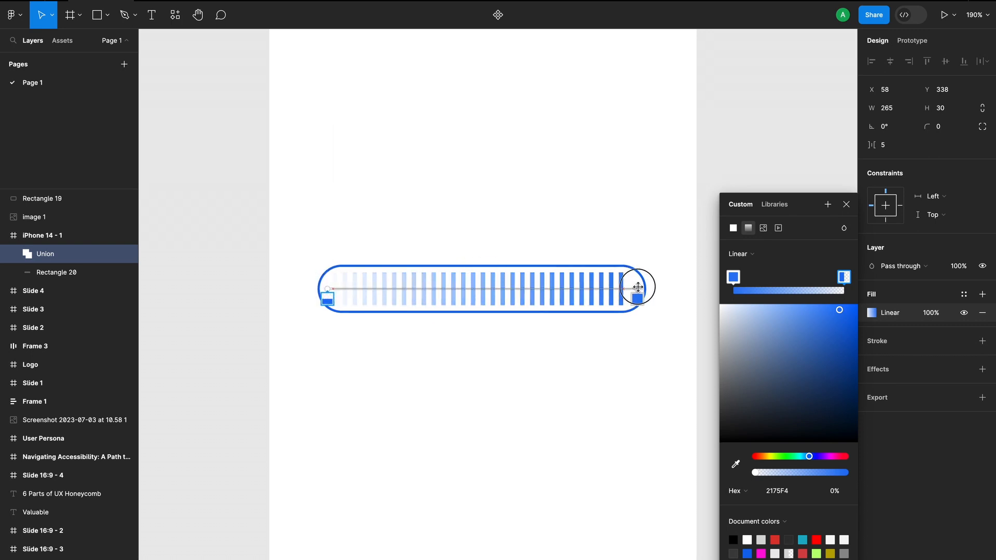
# - Change the gradient's opaque blue stop to the more saturated shade 0B6BFA and deselect the bars
pyautogui.click(733, 278)
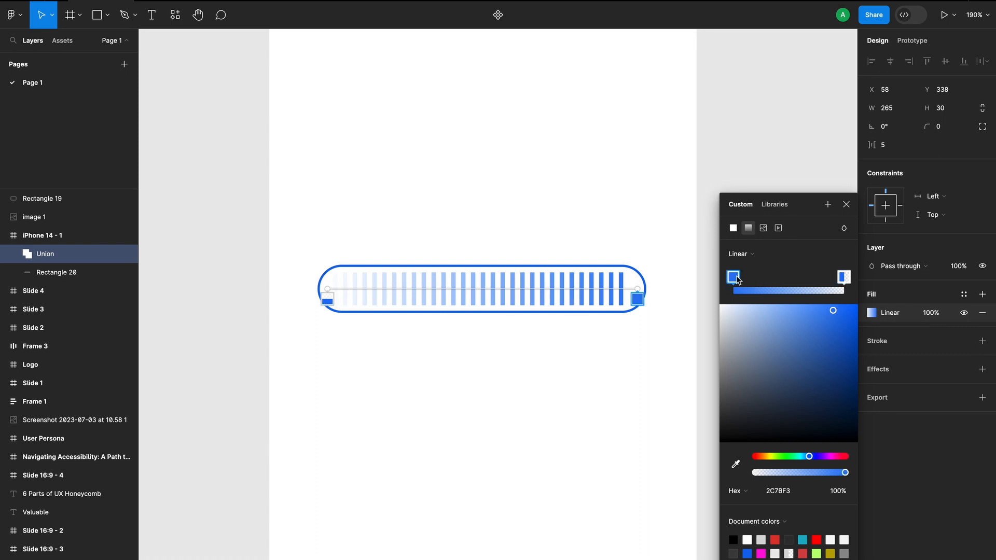
pyautogui.moveTo(829, 311); pyautogui.dragTo(852, 312)
pyautogui.click(219, 253)
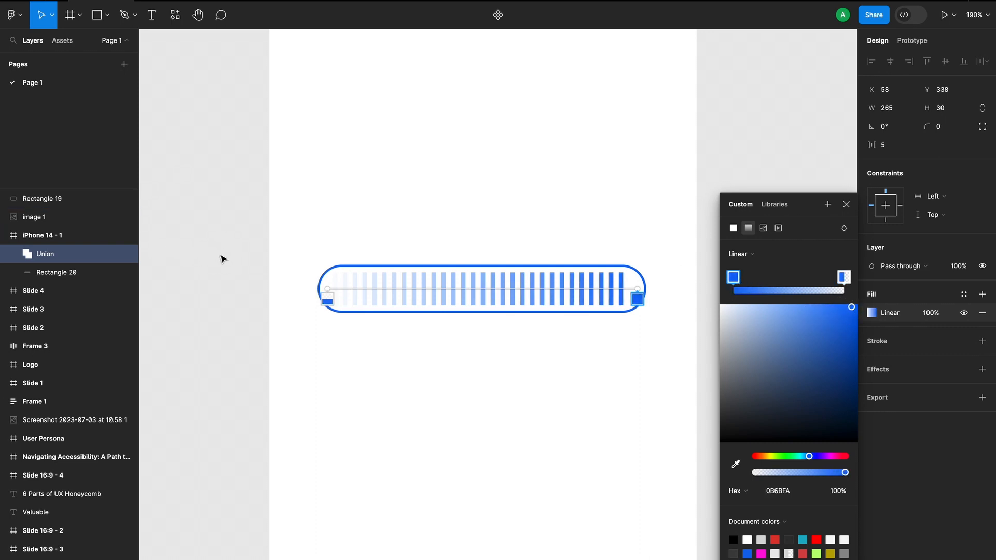
pyautogui.click(222, 259)
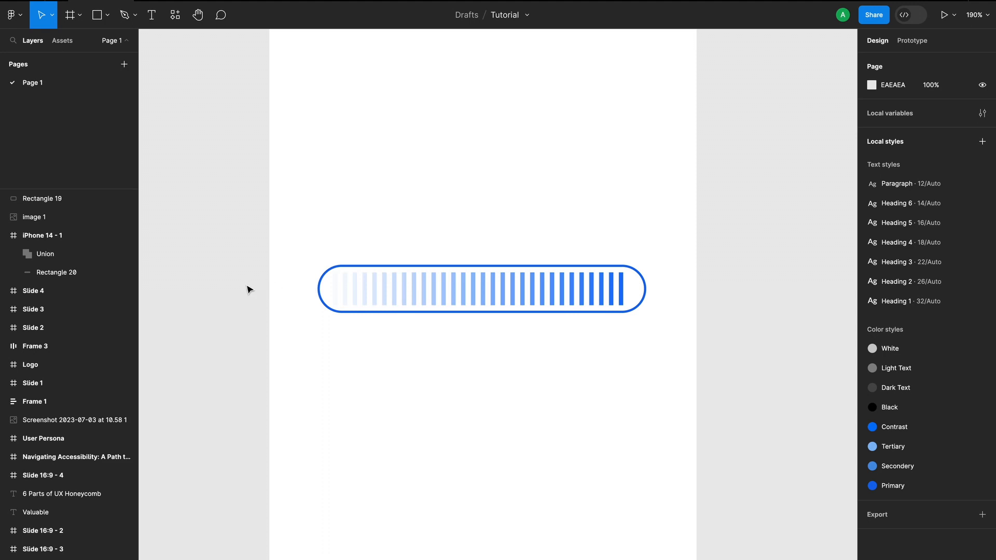
# - Draw a rectangle about 278 × 35 inside the pill covering all the bars, and rename its layer as Mask
pyautogui.click(102, 17)
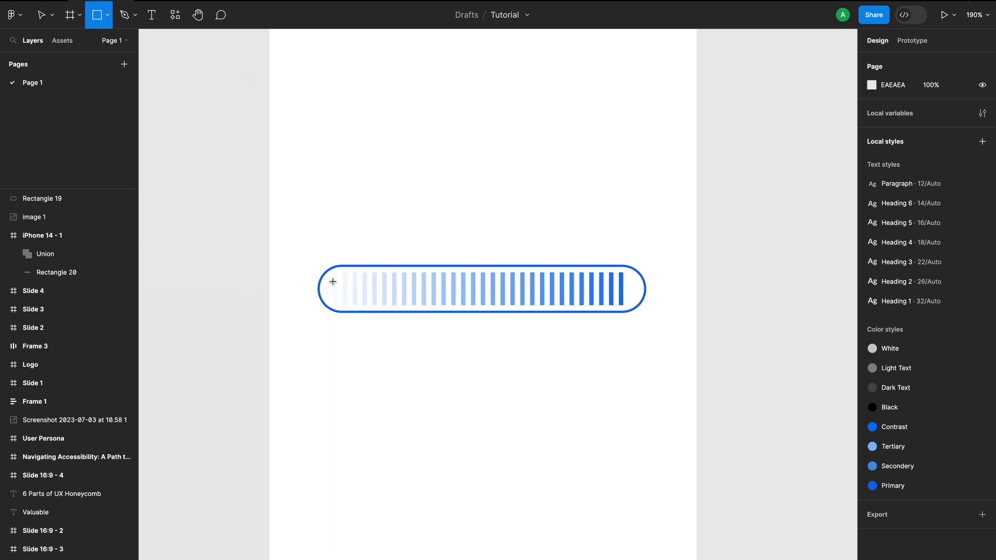
pyautogui.moveTo(328, 271)
pyautogui.mouseDown()
pyautogui.moveTo(456, 306)
pyautogui.moveTo(631, 305)
pyautogui.mouseUp()
pyautogui.moveTo(568, 297); pyautogui.dragTo(567, 299)
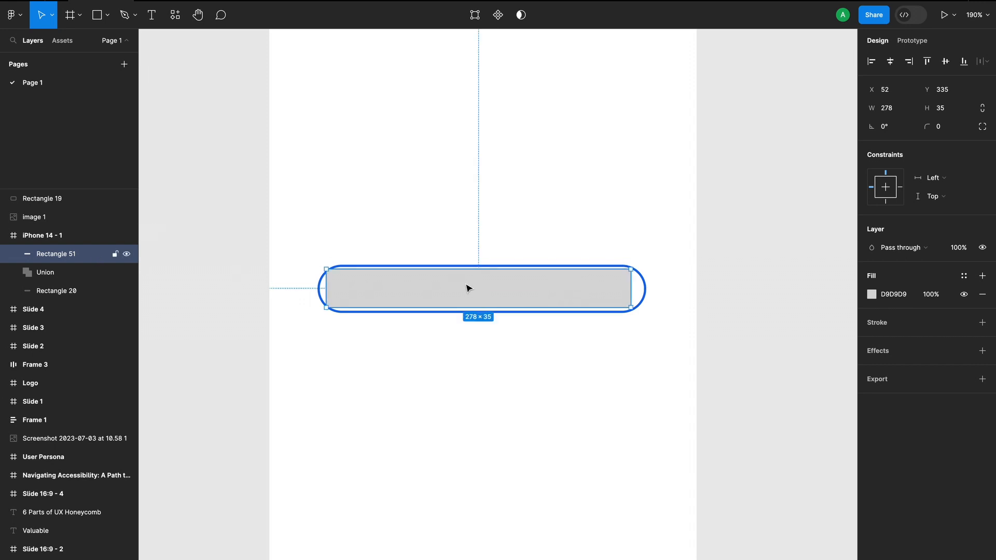
pyautogui.doubleClick(61, 258)
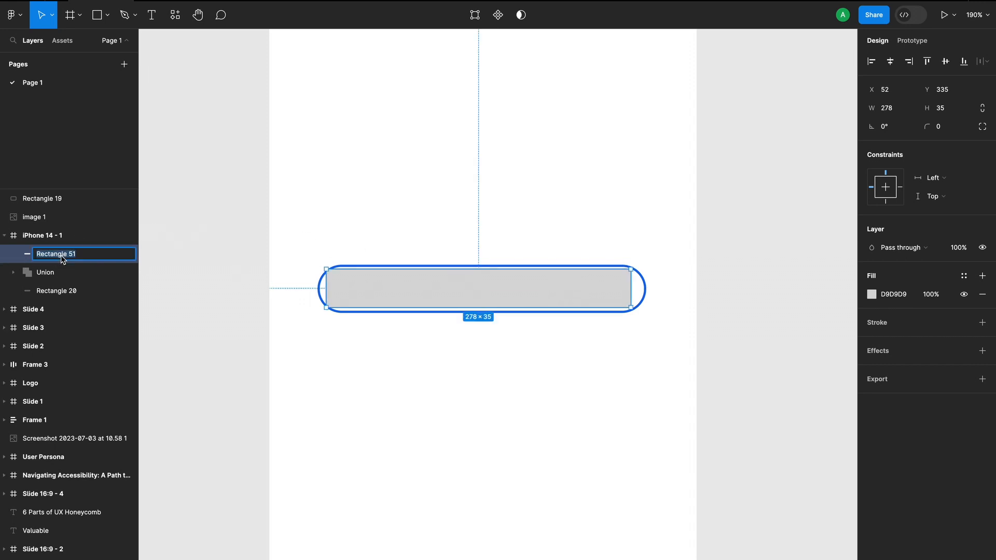
pyautogui.write('Mask')
pyautogui.press('Return')
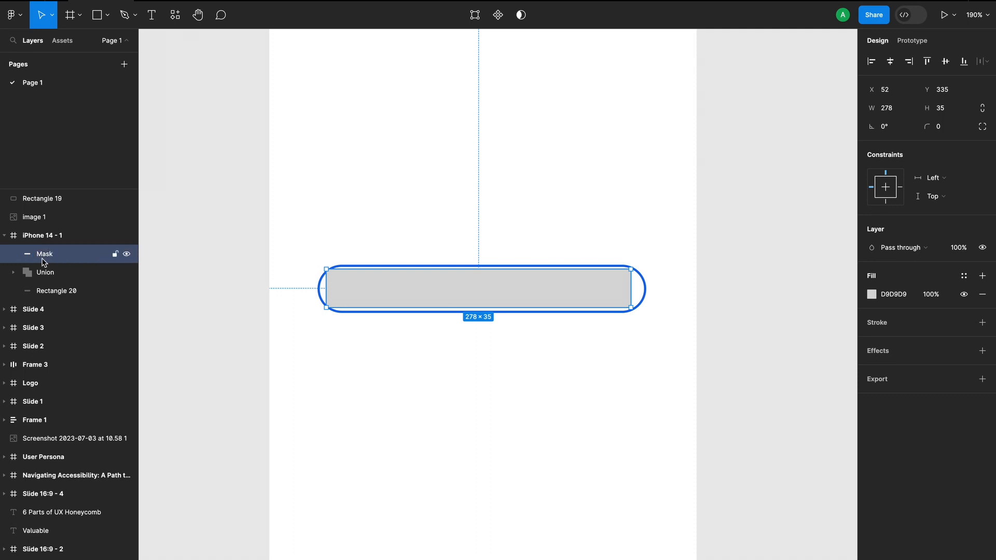
# - Rename the merged bars' layer as loading lines and the pill outline's layer as bg
pyautogui.doubleClick(47, 272)
pyautogui.write('loa')
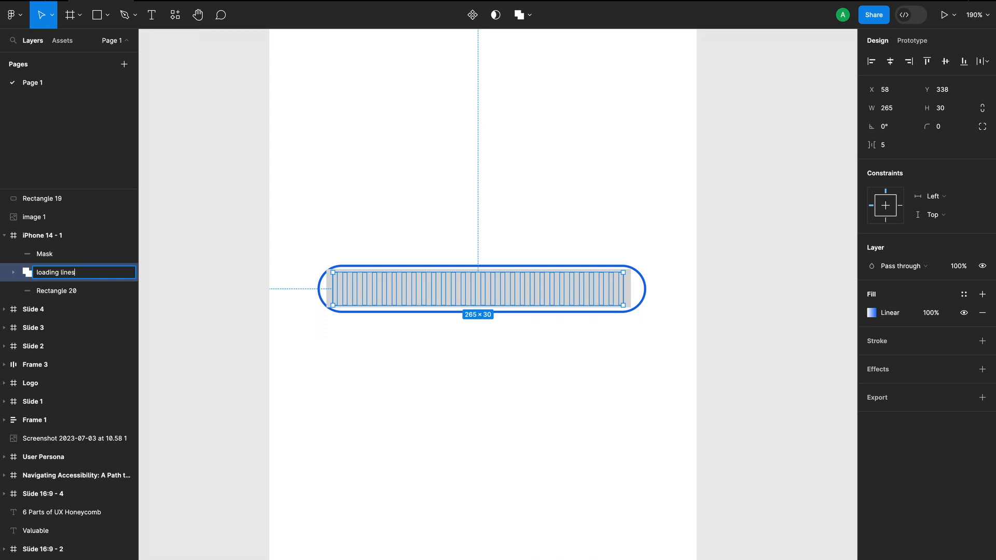
pyautogui.write('ding lines')
pyautogui.press('Return')
pyautogui.doubleClick(57, 292)
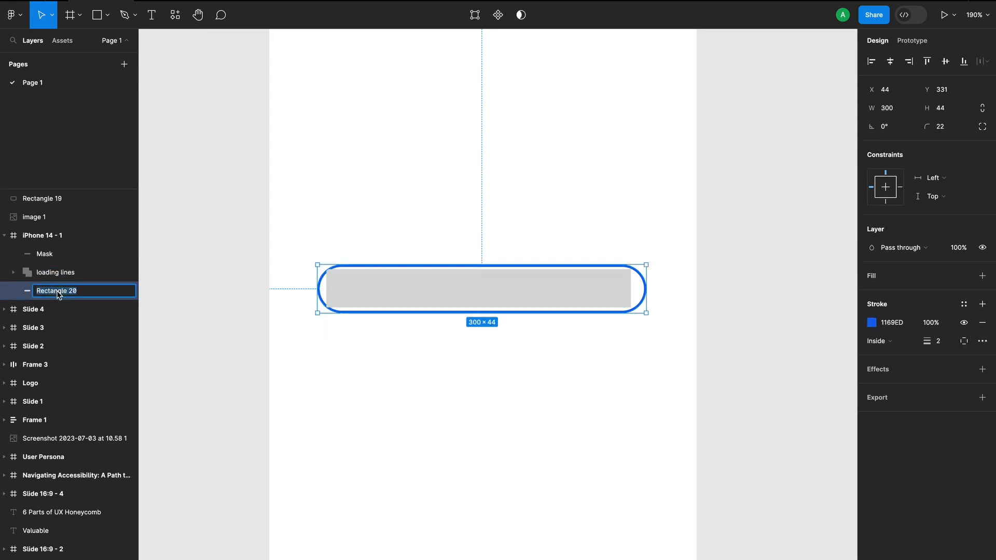
pyautogui.write('bg')
pyautogui.press('Return')
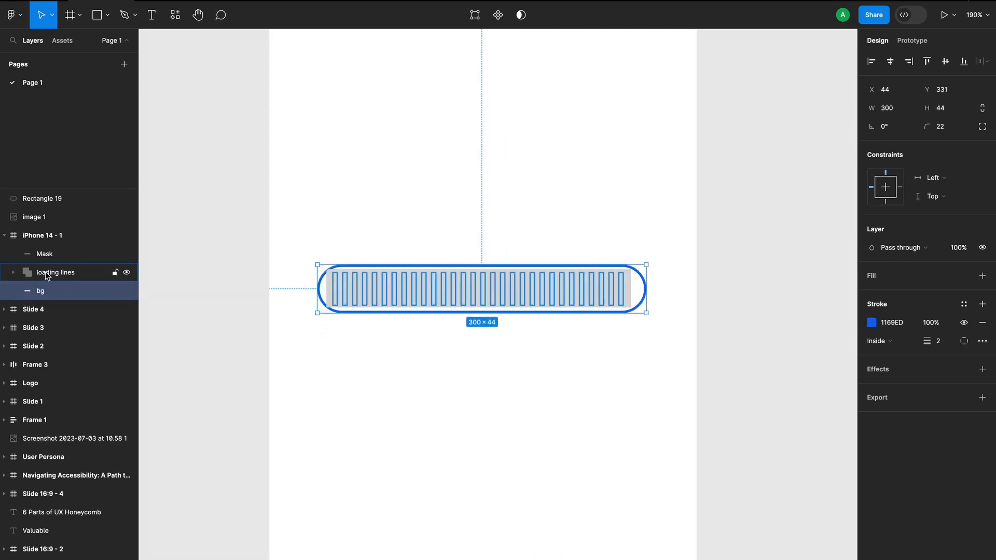
# - Move the Mask layer beneath loading lines and use it as a mask for the bars
pyautogui.click(46, 254)
pyautogui.moveTo(46, 255); pyautogui.dragTo(52, 280)
pyautogui.click(55, 255)
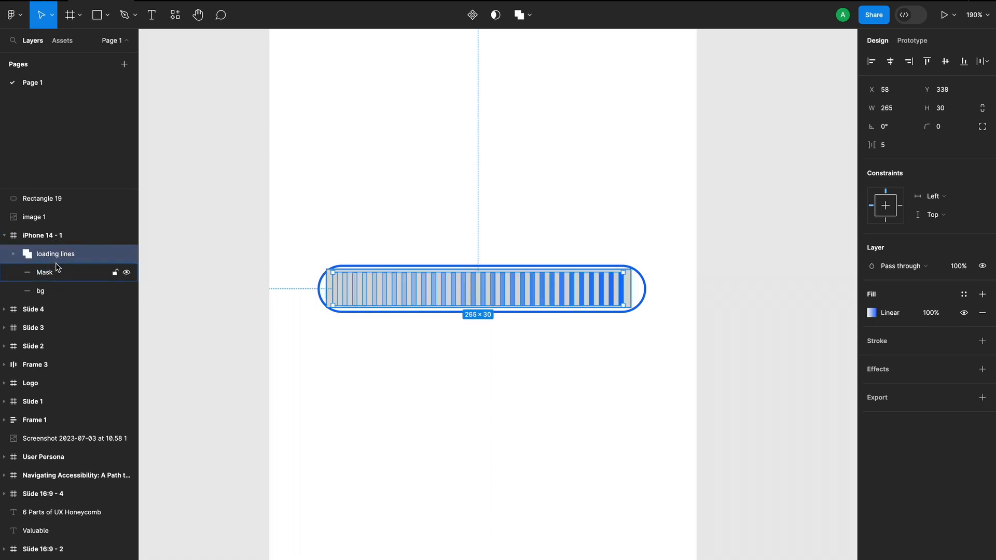
pyautogui.keyDown('shift'); pyautogui.click(57, 272); pyautogui.keyUp('shift')
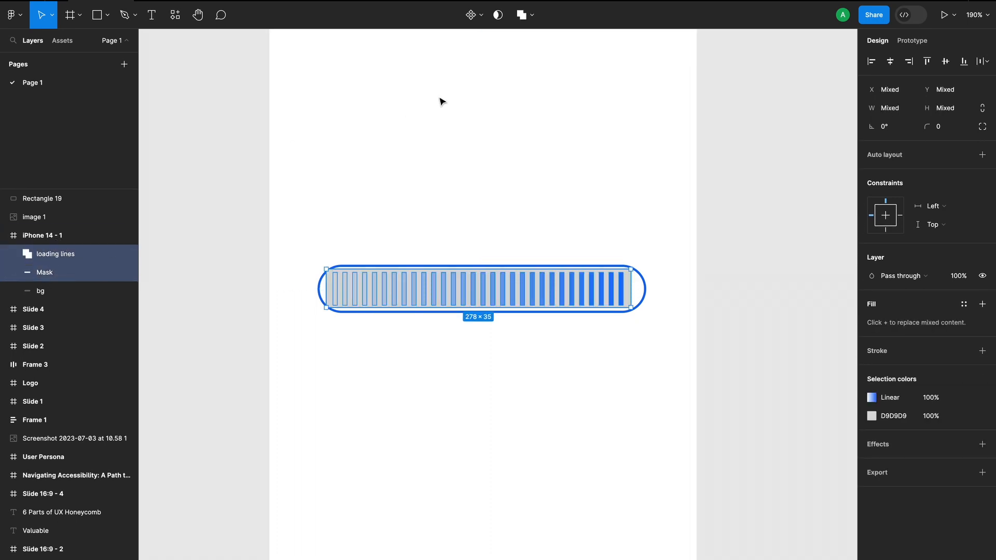
pyautogui.click(497, 14)
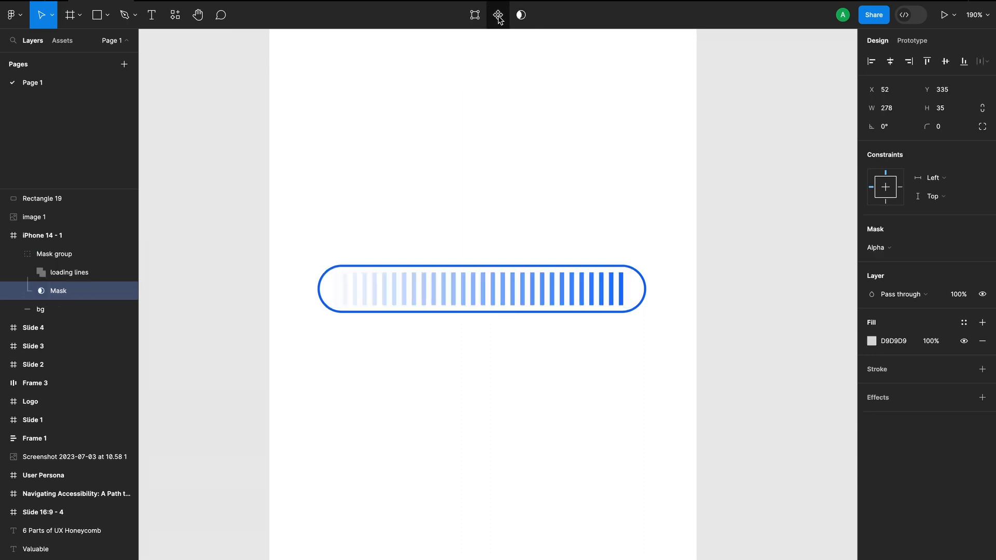
# - Create one component from the mask group and bg, and move it out of the iPhone frame onto the canvas at its right
pyautogui.moveTo(218, 205); pyautogui.dragTo(711, 334)
pyautogui.scroll(-5, 508, 349)
pyautogui.scroll(-2, 508, 349)
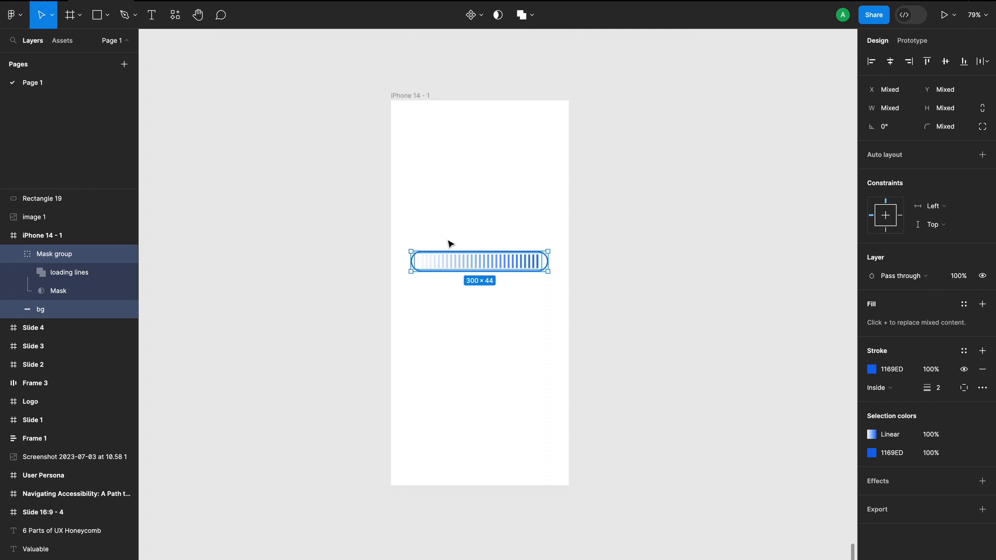
pyautogui.scroll(-3, 482, 265)
pyautogui.hscroll(1, 483, 264)
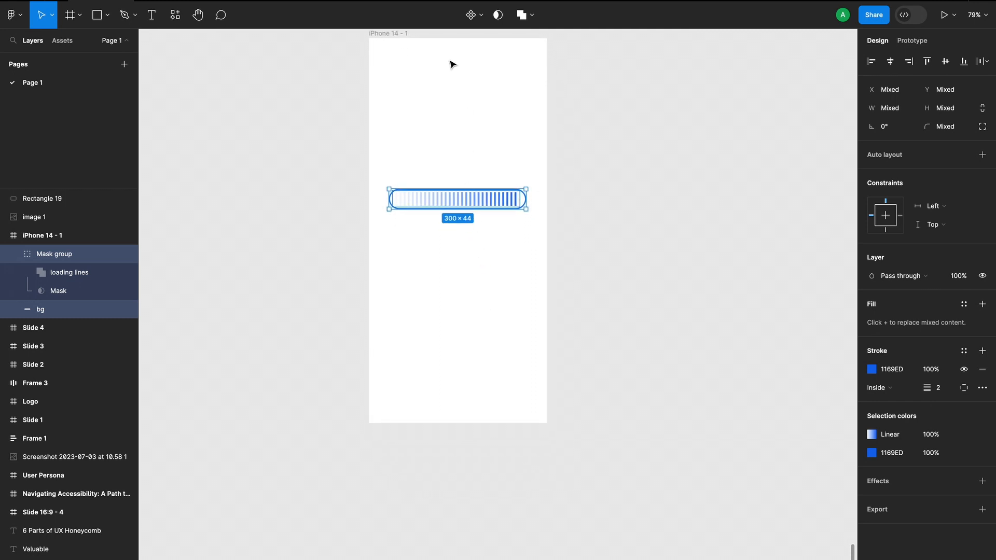
pyautogui.click(471, 16)
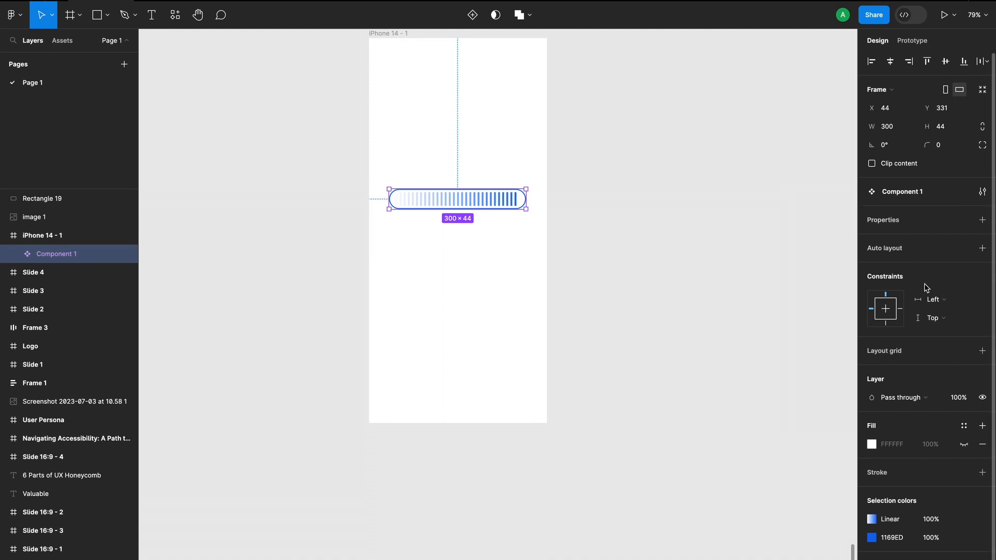
pyautogui.scroll(2, 421, 184)
pyautogui.moveTo(422, 203); pyautogui.dragTo(714, 280)
# - Rename the new component as Loadere
pyautogui.doubleClick(709, 266)
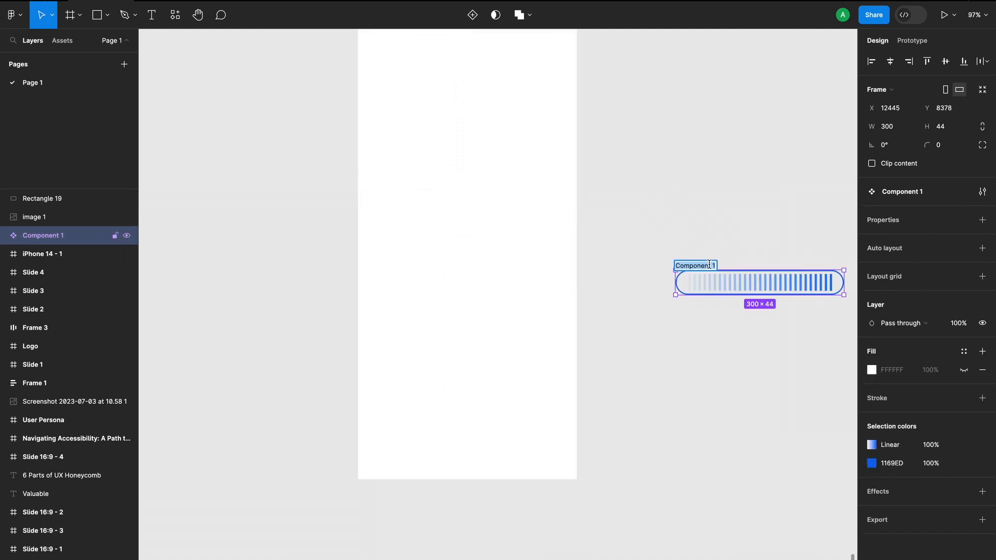
pyautogui.write('Loadere')
pyautogui.press('Return')
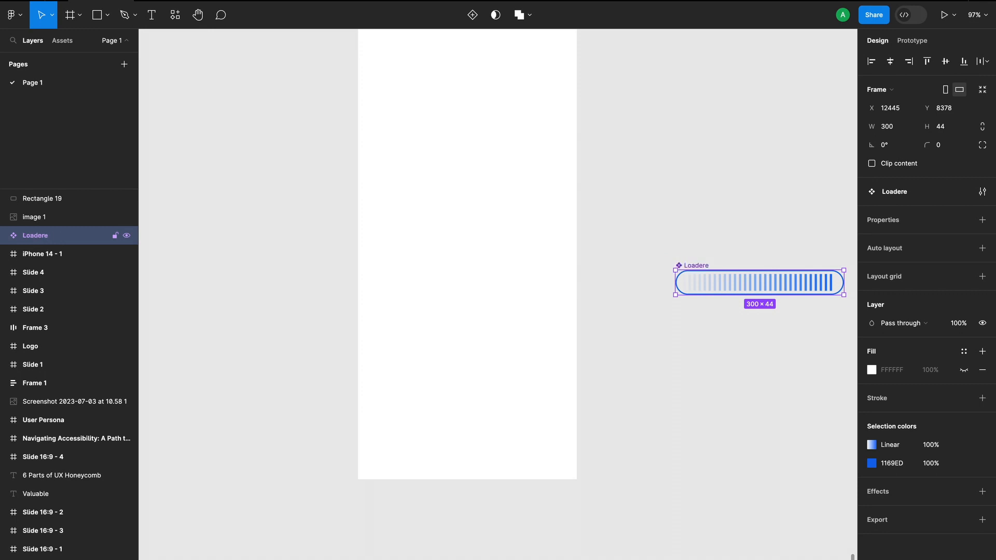
# - Rename the component as Loading Animation
pyautogui.hscroll(2, 690, 306)
pyautogui.scroll(-1, 690, 307)
pyautogui.doubleClick(639, 250)
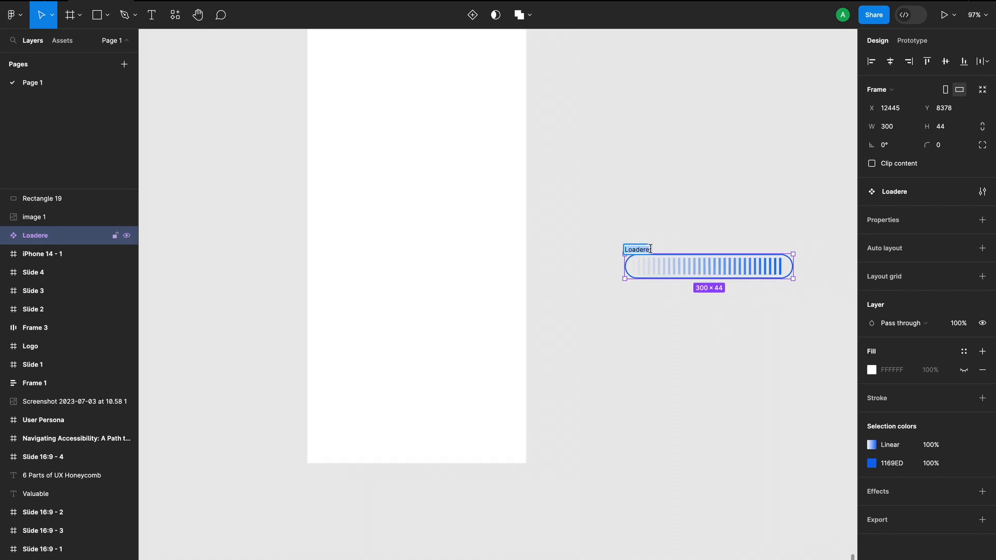
pyautogui.write('Loading Animation')
pyautogui.press('Return')
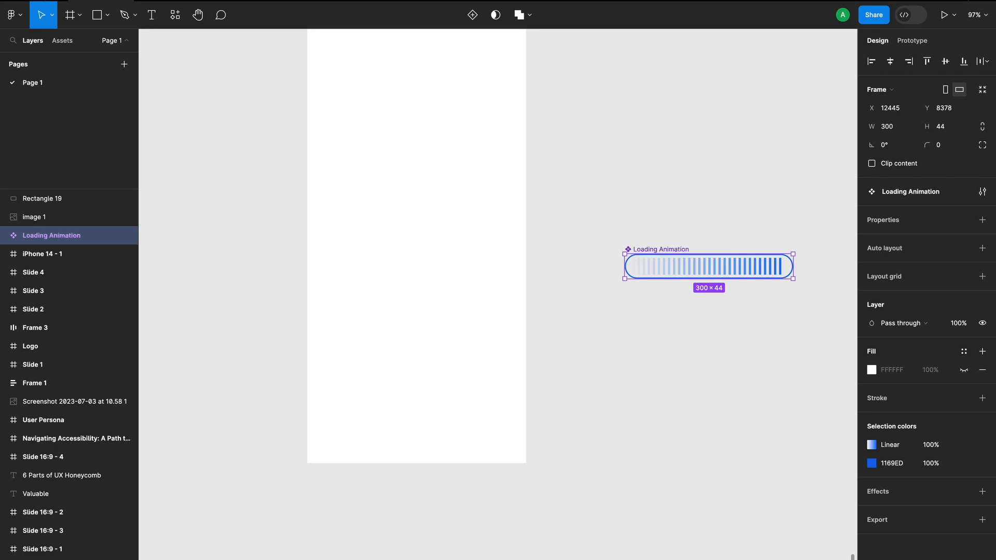
# - Add a variant property to the Loading Animation component and apply auto layout to the component set
pyautogui.scroll(-1, 678, 301)
pyautogui.hscroll(2, 677, 301)
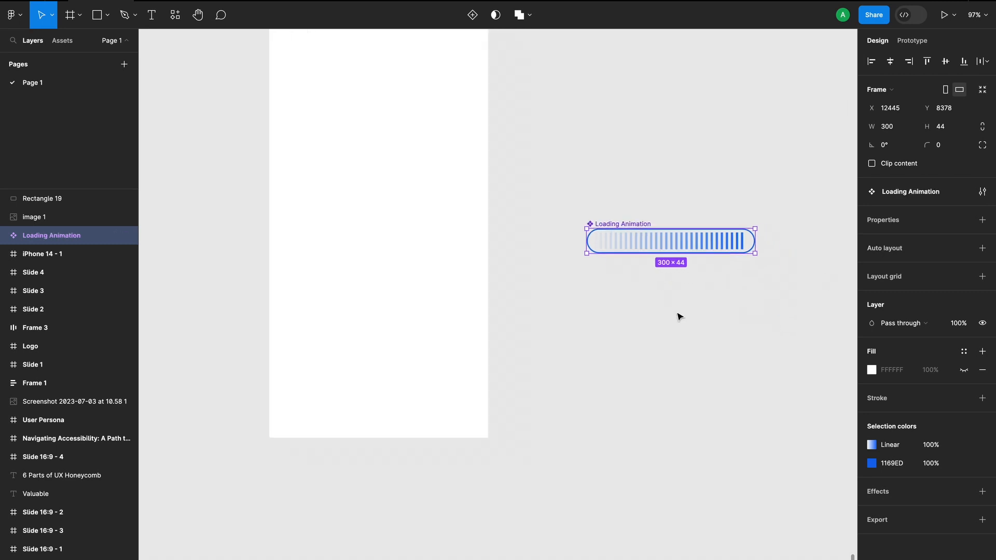
pyautogui.click(982, 220)
pyautogui.click(932, 259)
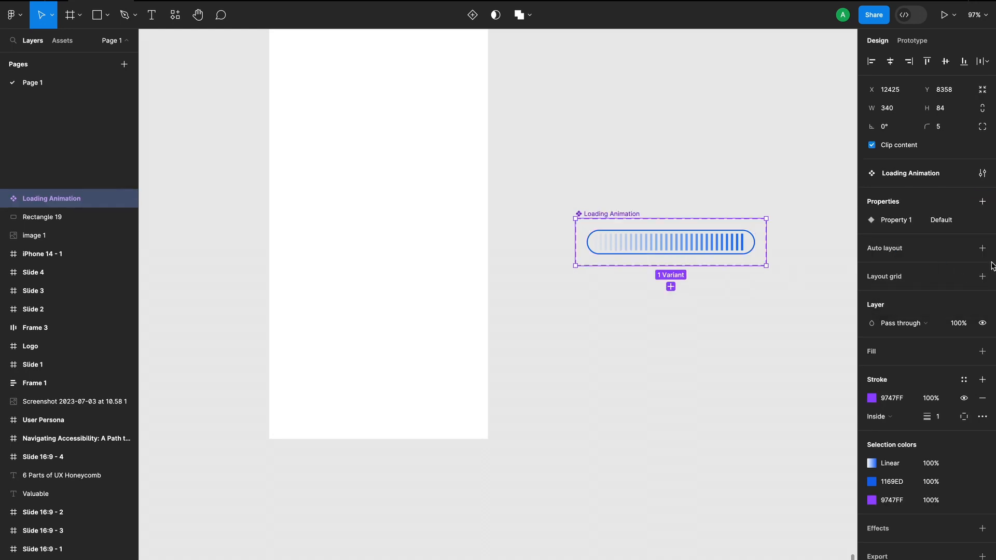
pyautogui.click(982, 248)
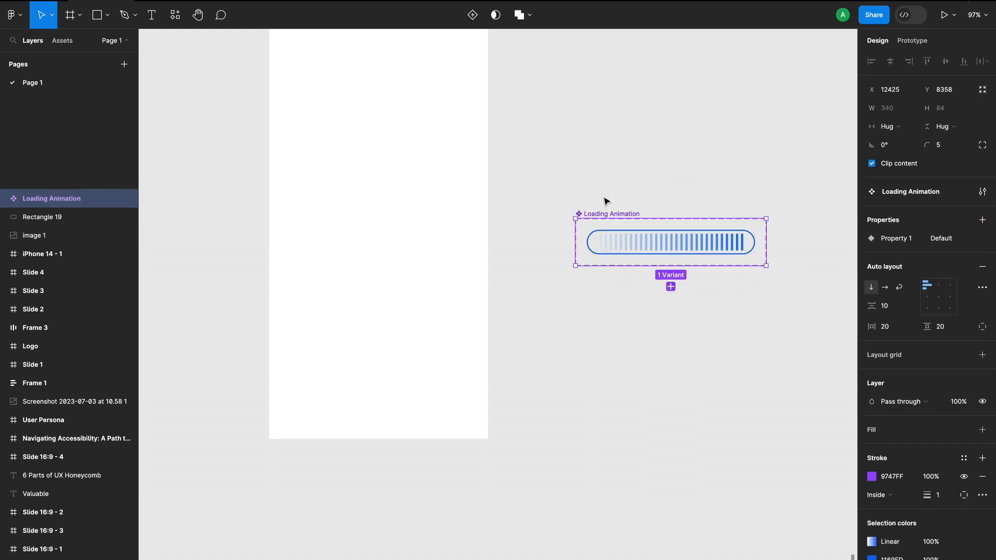
pyautogui.moveTo(607, 211); pyautogui.dragTo(603, 213)
# - Add a second variant named Complete and rename the Default variant as Zero
pyautogui.click(666, 288)
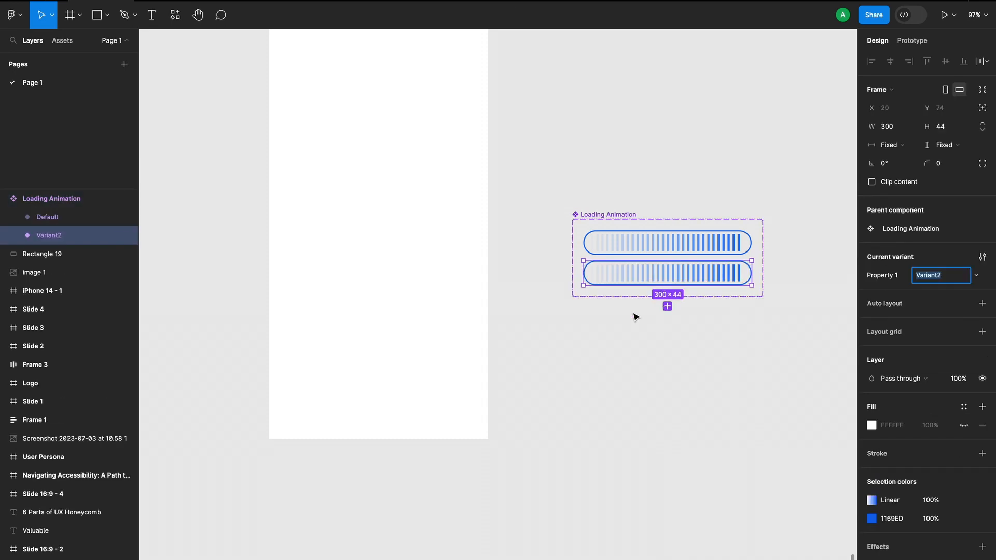
pyautogui.write('Complete')
pyautogui.press('Return')
pyautogui.click(659, 248)
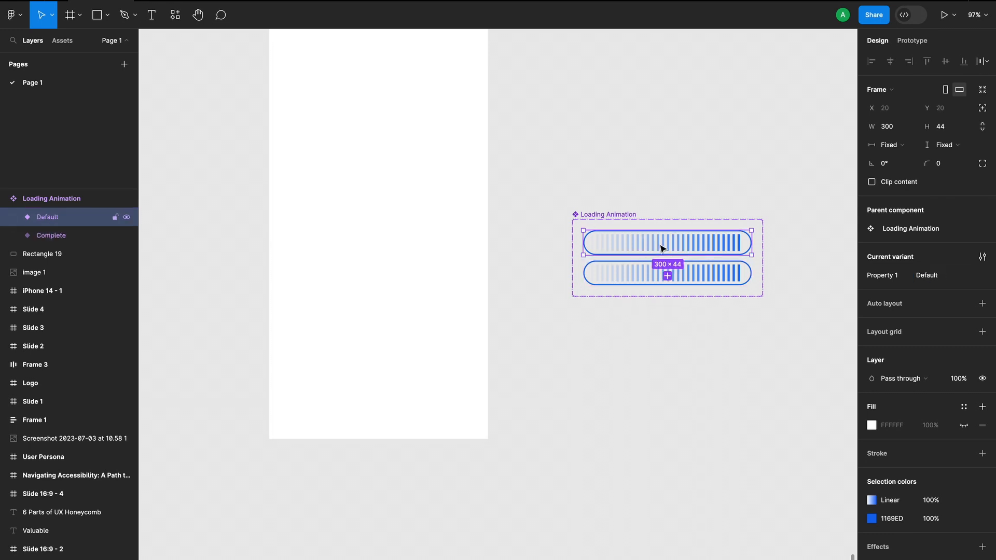
pyautogui.click(934, 280)
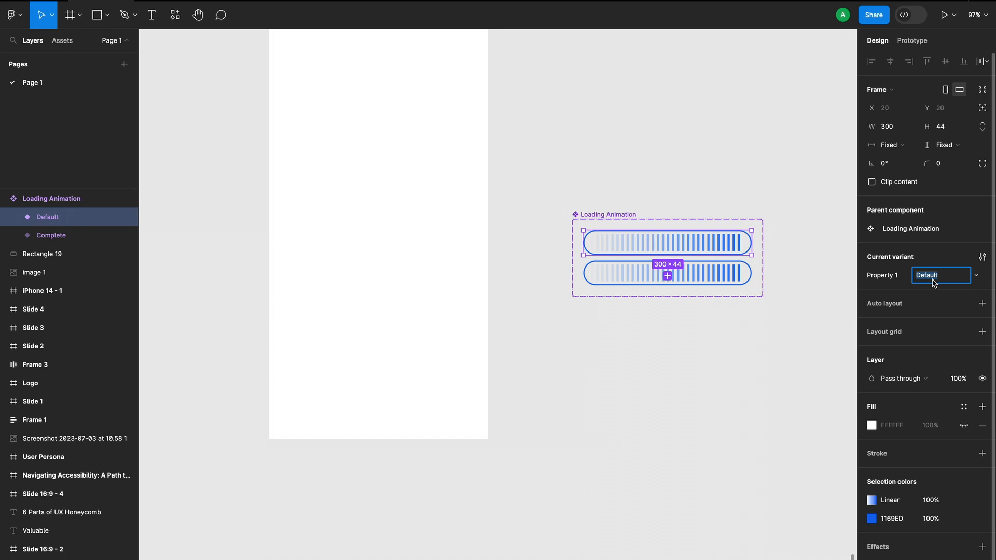
pyautogui.write('Zero')
pyautogui.press('Return')
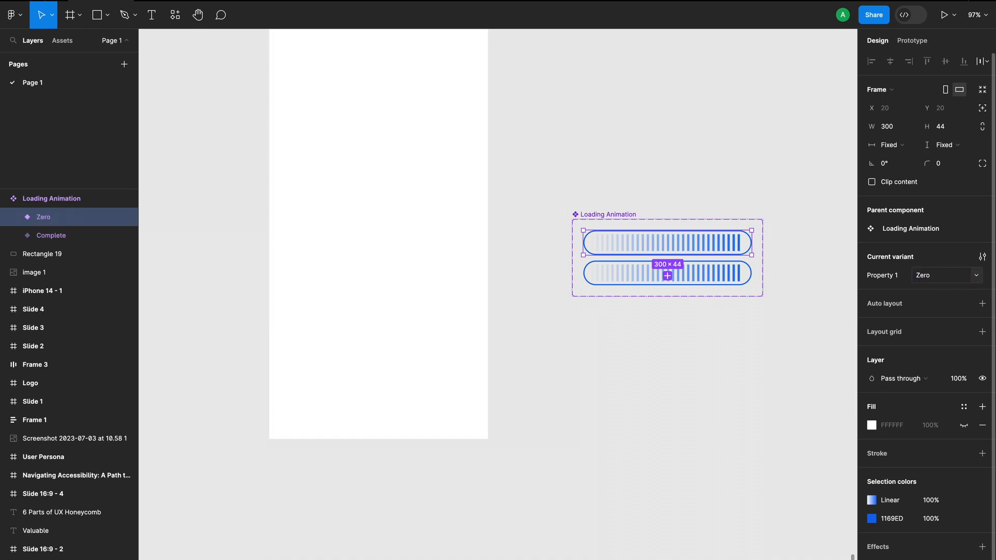
pyautogui.click(707, 400)
# - Add a prototype connection from the Zero variant to the Complete variant in the Loading Animation component
pyautogui.click(674, 234)
pyautogui.scroll(5, 672, 244)
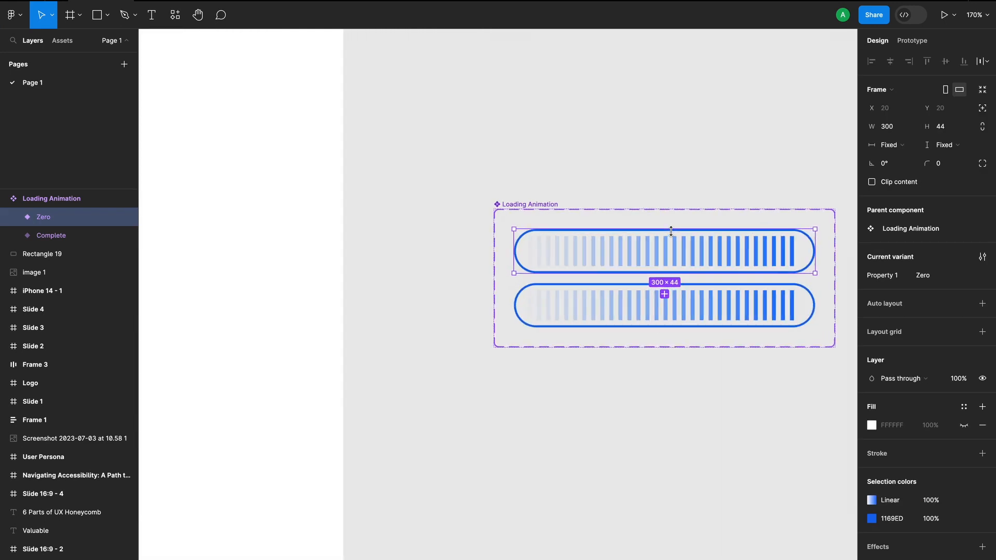
pyautogui.hscroll(1, 670, 269)
pyautogui.click(912, 40)
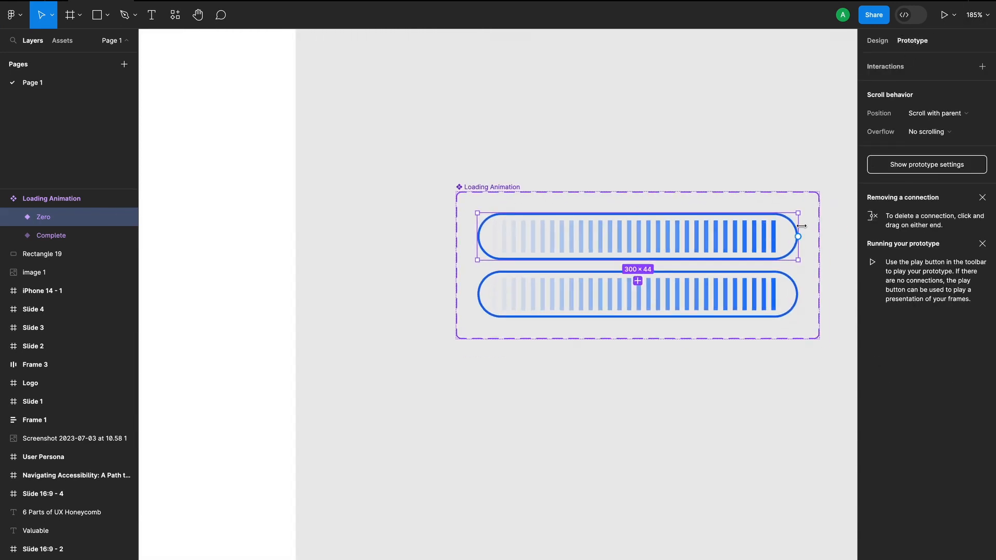
pyautogui.moveTo(798, 237); pyautogui.dragTo(762, 315)
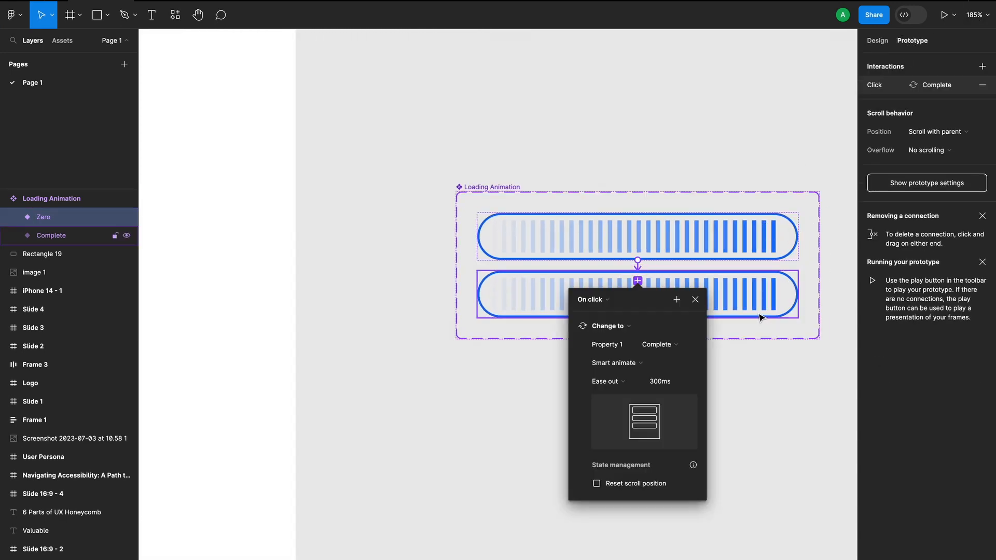
# - Set the Zero-to-Complete interaction's trigger to After delay with a delay of 1 ms
pyautogui.click(604, 300)
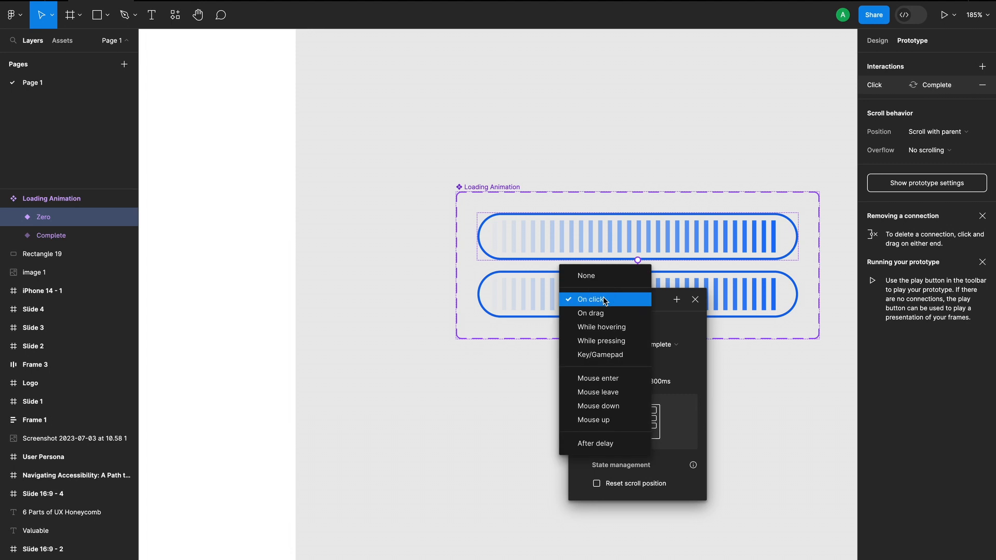
pyautogui.click(598, 443)
pyautogui.click(600, 325)
pyautogui.write('1')
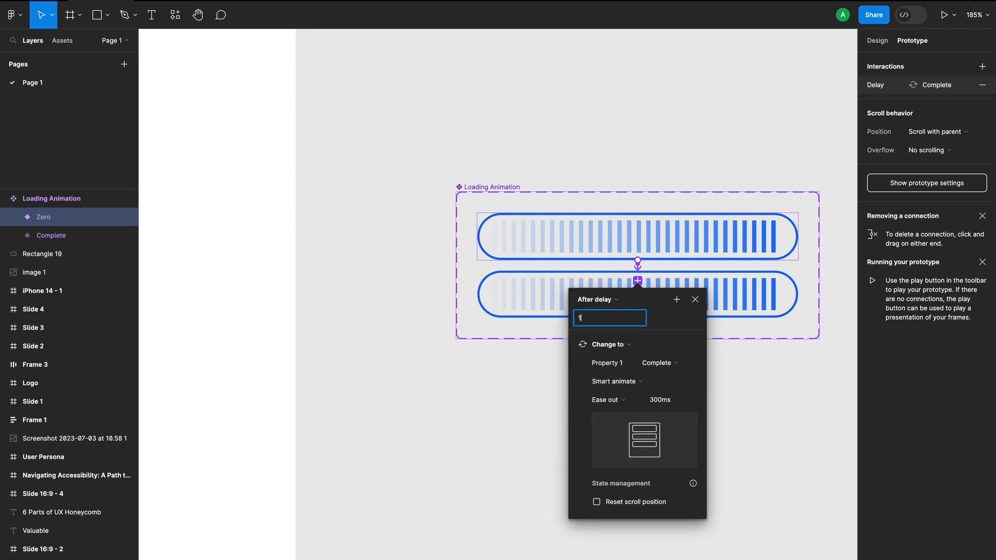
pyautogui.write('ms')
pyautogui.press('Return')
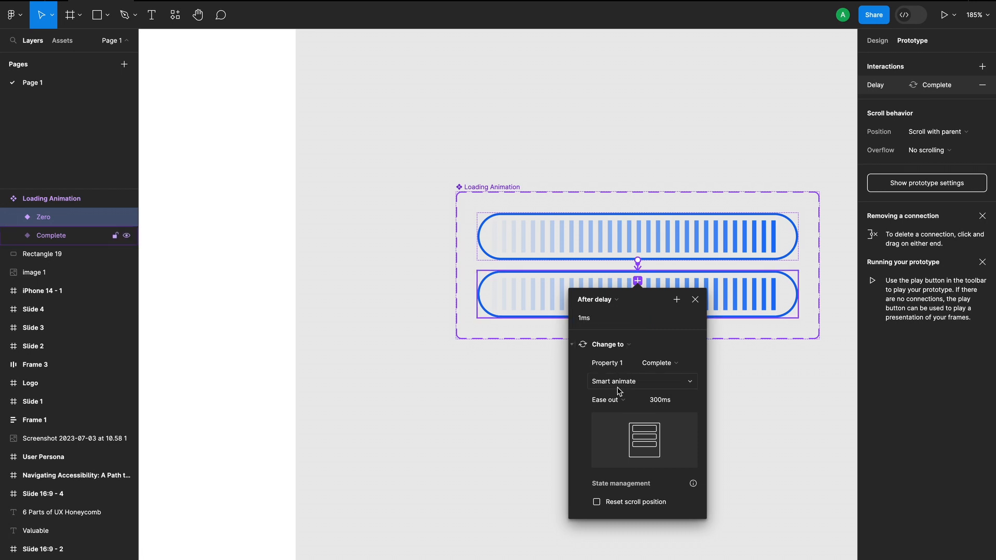
# - Keep Ease out for the Zero-to-Complete smart animation and set its duration to 1000 ms
pyautogui.click(612, 407)
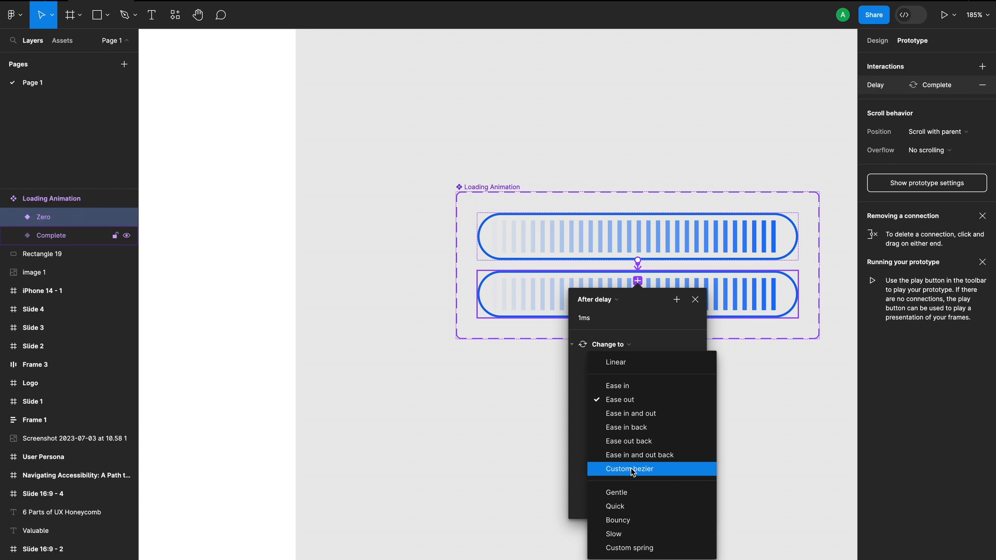
pyautogui.click(634, 404)
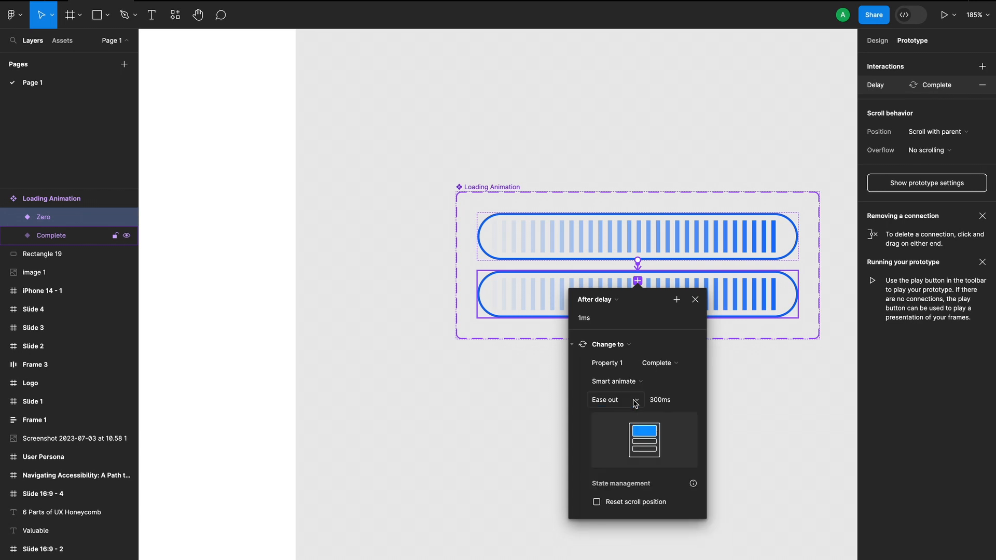
pyautogui.click(672, 401)
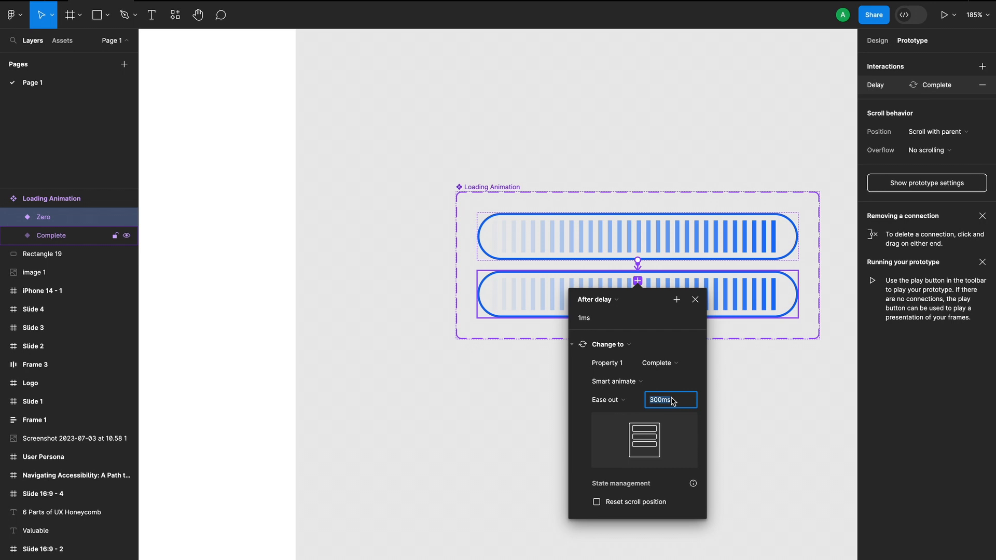
pyautogui.write('1m')
pyautogui.write('s')
pyautogui.press('Return')
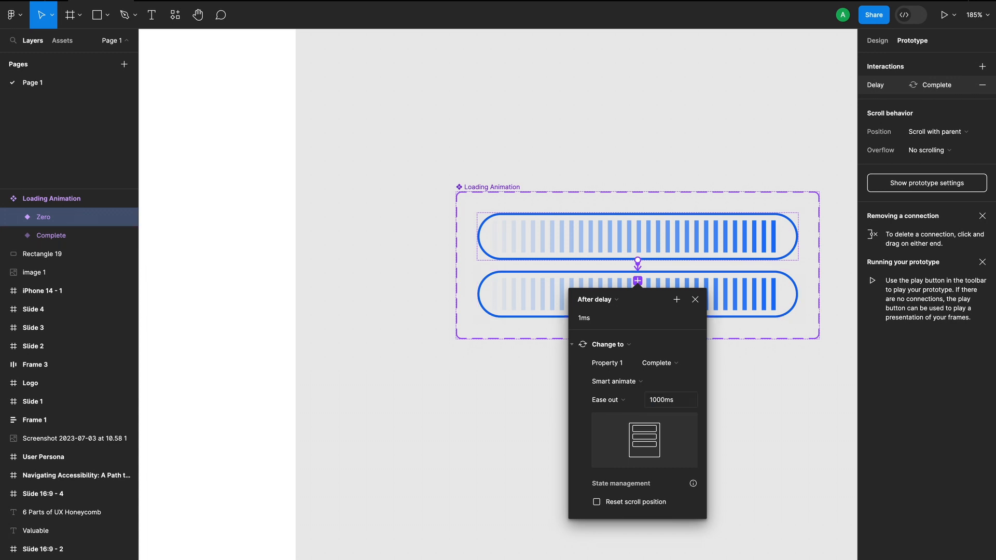
pyautogui.click(533, 407)
pyautogui.click(638, 238)
pyautogui.scroll(-2, 639, 237)
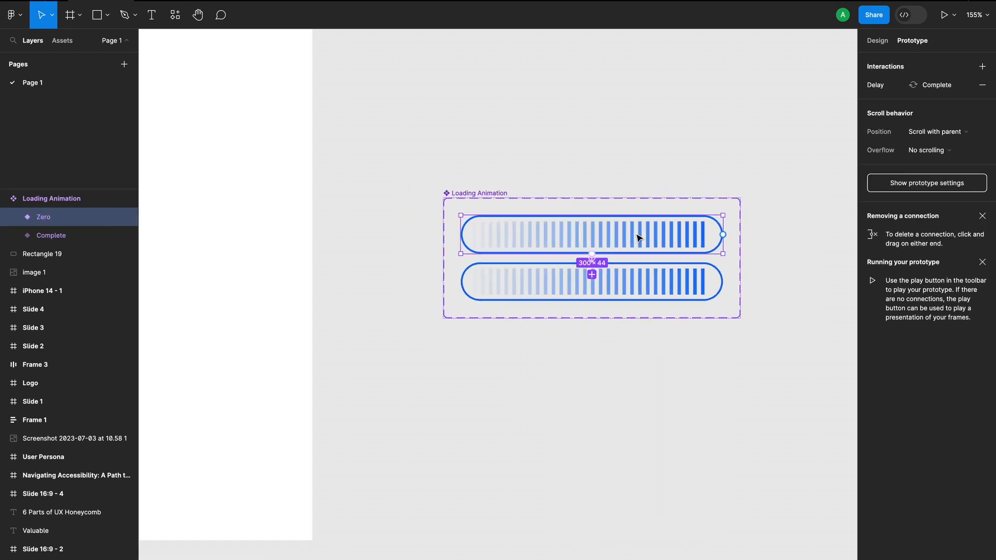
pyautogui.scroll(-1, 638, 238)
pyautogui.rightClick(583, 332)
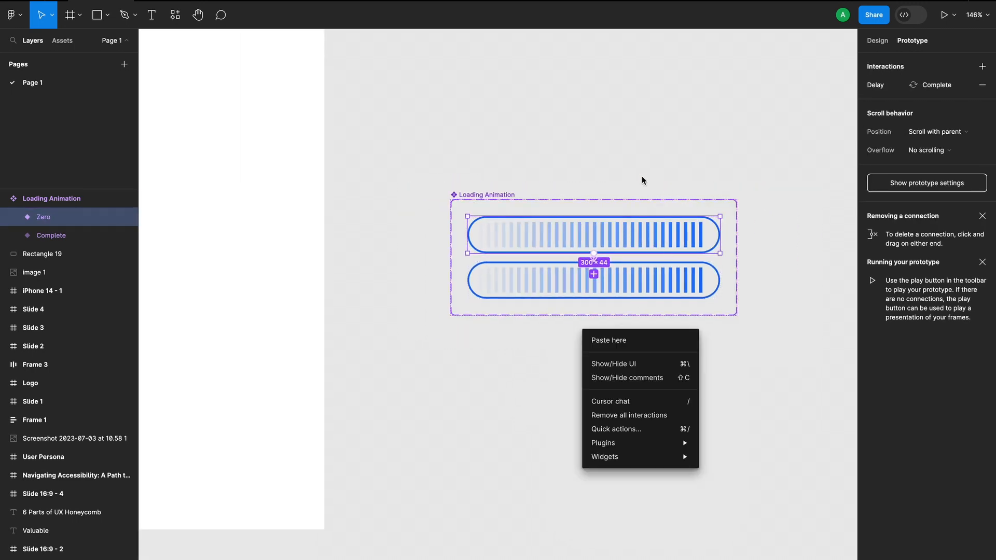
pyautogui.click(658, 146)
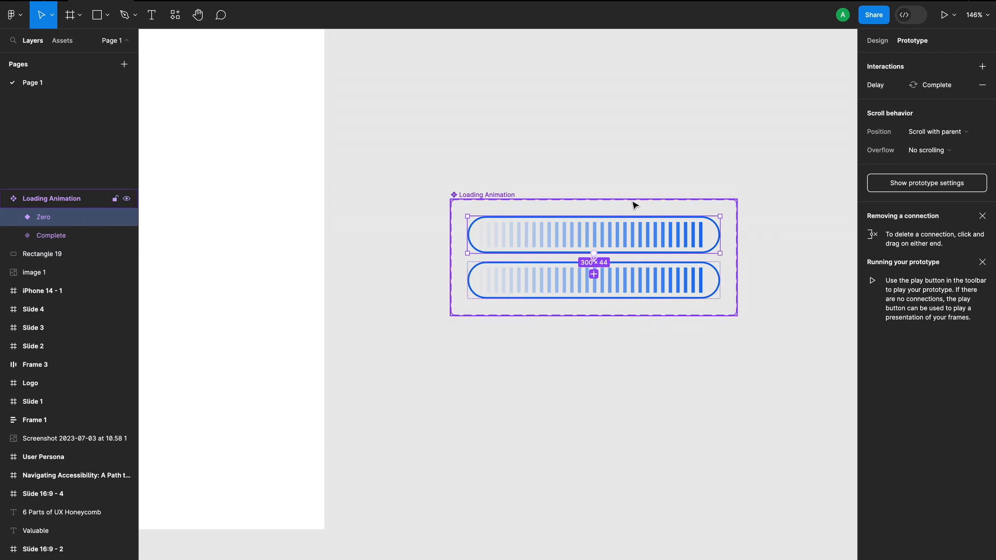
pyautogui.scroll(-2, 556, 395)
pyautogui.scroll(-2, 558, 400)
pyautogui.scroll(3, 569, 382)
pyautogui.hscroll(-3, 569, 382)
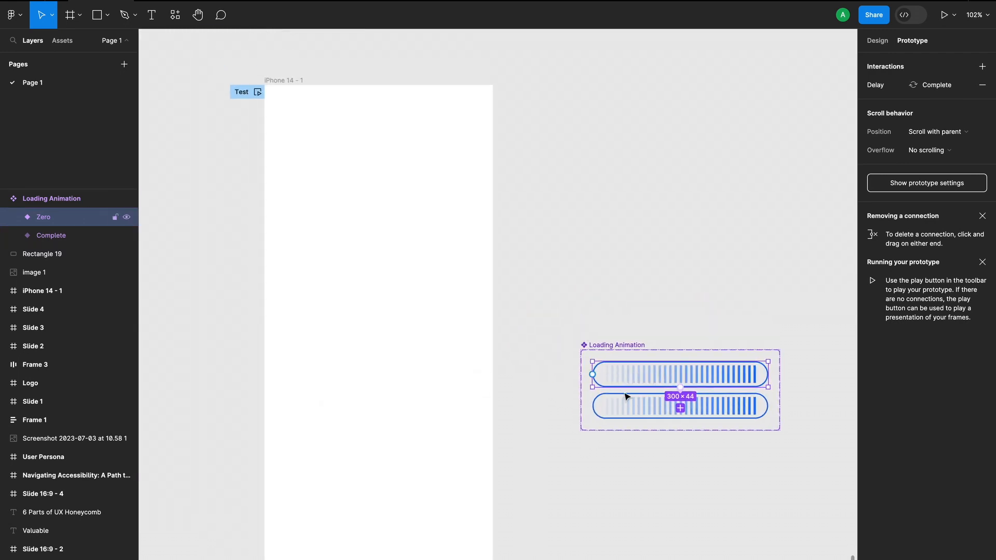
# - Connect the Complete variant back to Zero with an After delay trigger of 200 ms
pyautogui.scroll(5, 722, 386)
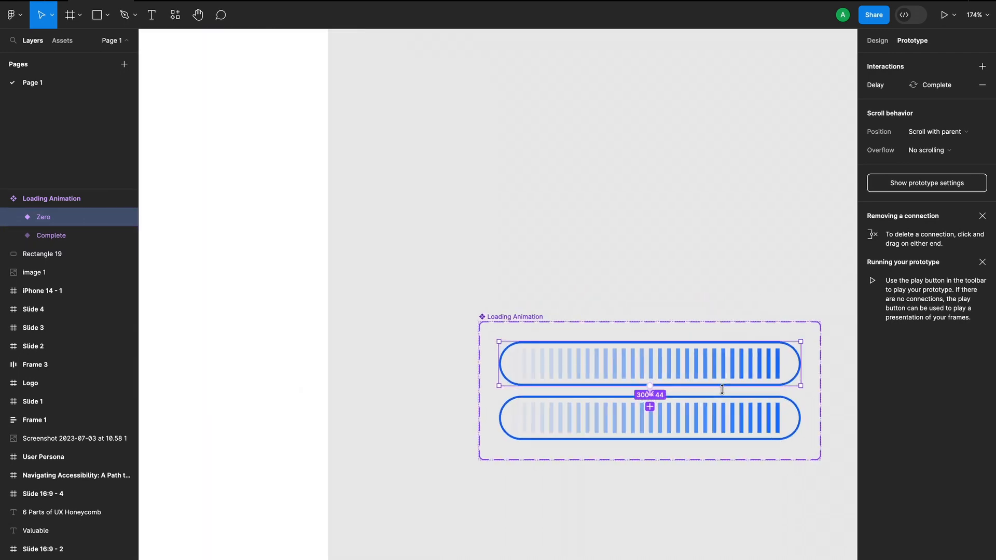
pyautogui.click(764, 414)
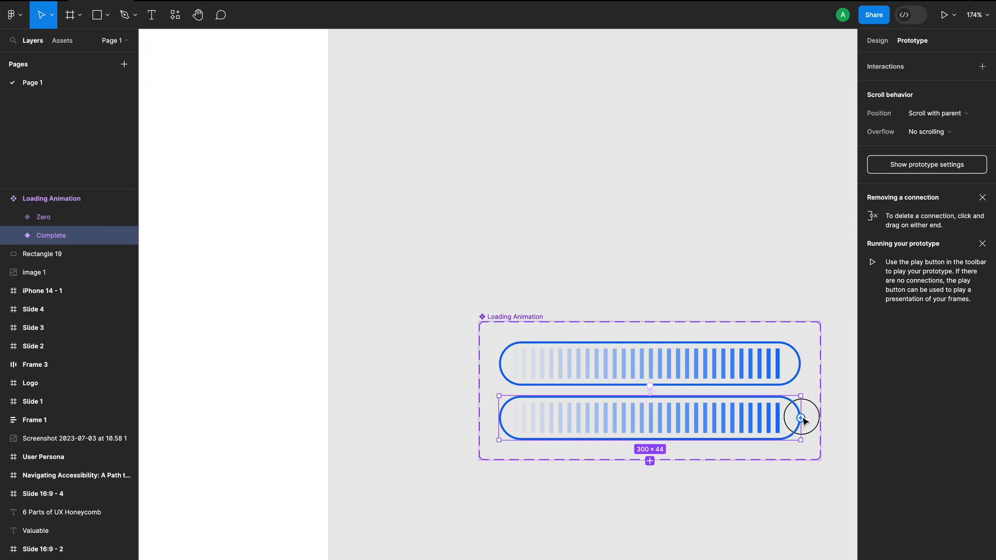
pyautogui.moveTo(795, 375); pyautogui.dragTo(794, 373)
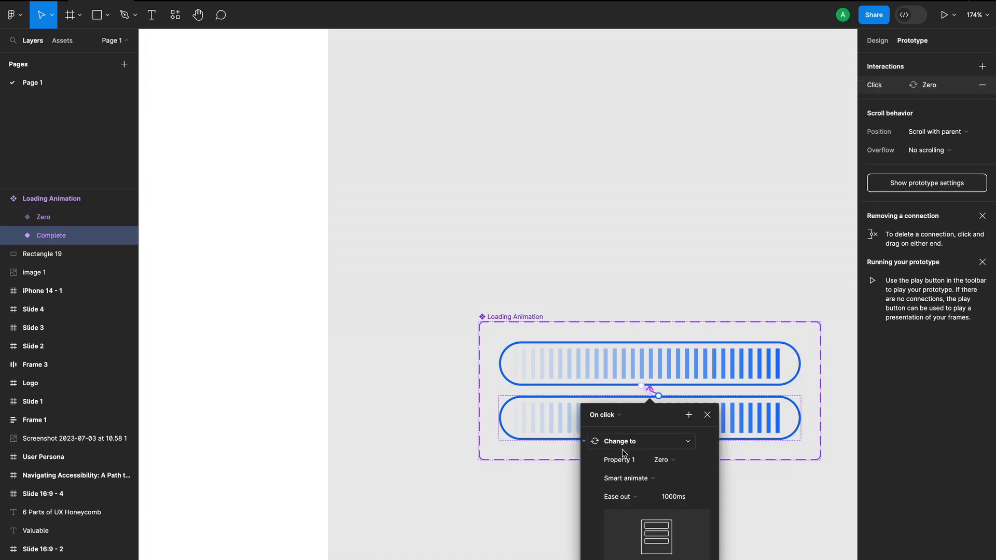
pyautogui.click(612, 415)
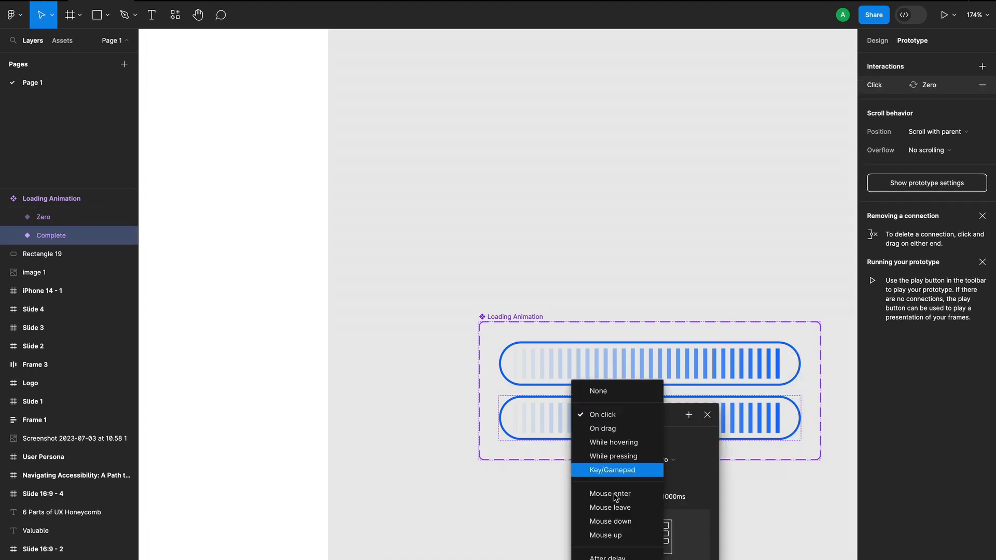
pyautogui.click(602, 554)
pyautogui.click(619, 439)
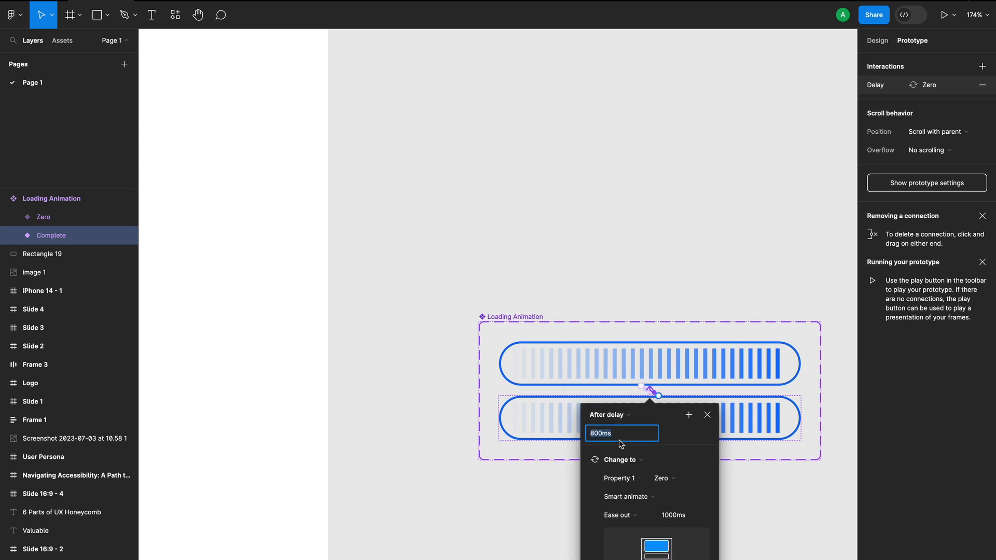
pyautogui.write('1')
pyautogui.press('Return')
# - Set the smart animate duration of the Complete-to-Zero interaction to 1
pyautogui.click(678, 516)
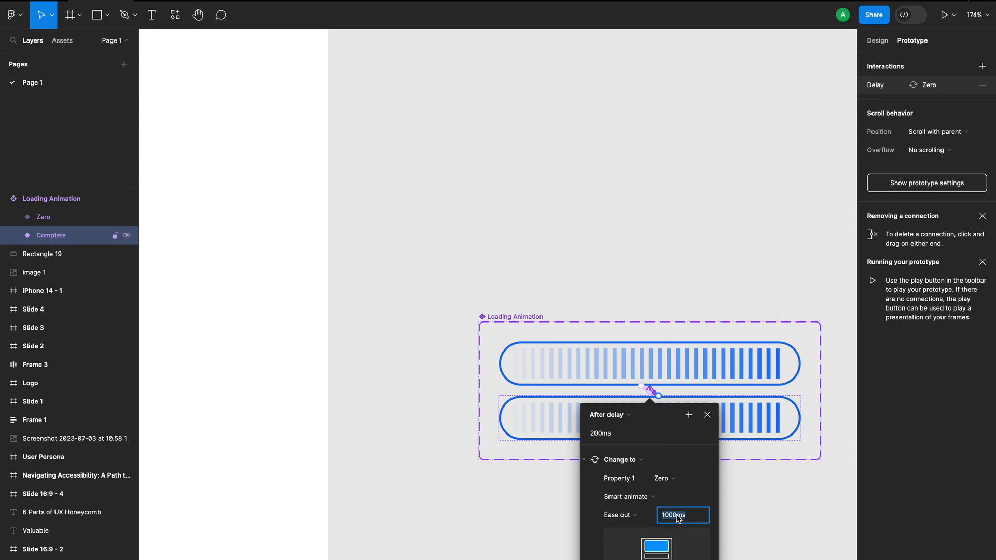
pyautogui.write('1')
pyautogui.press('Return')
pyautogui.click(543, 514)
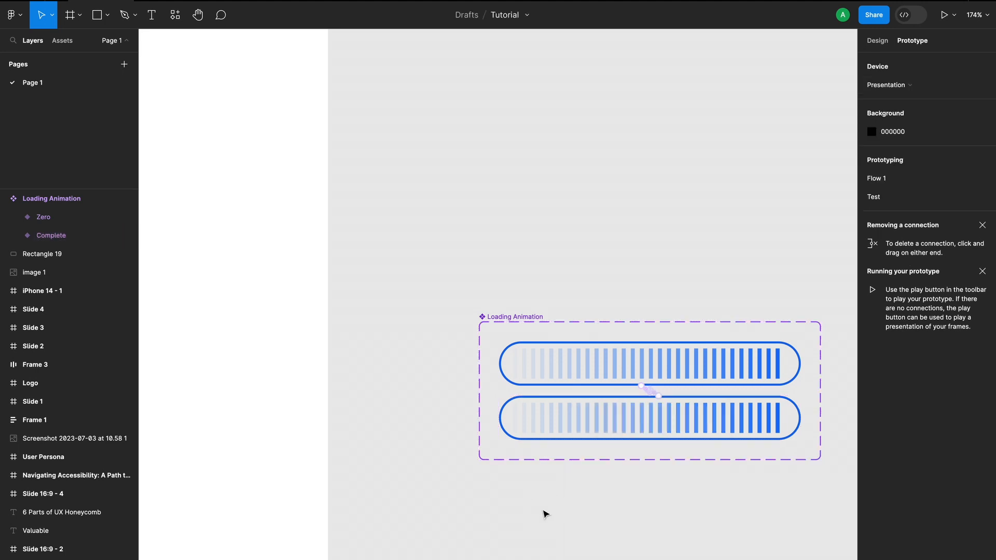
pyautogui.scroll(-3, 607, 379)
pyautogui.rightClick(602, 382)
pyautogui.click(496, 468)
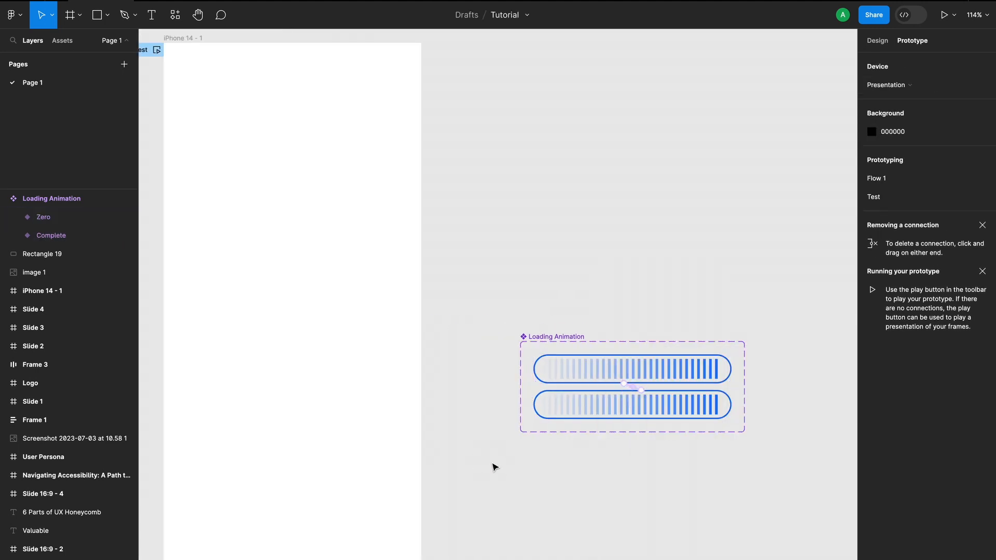
# - Shrink the Mask layer inside the Zero variant's mask group to a width of 3, keeping its left edge in place
pyautogui.click(873, 38)
pyautogui.click(629, 375)
pyautogui.doubleClick(630, 376)
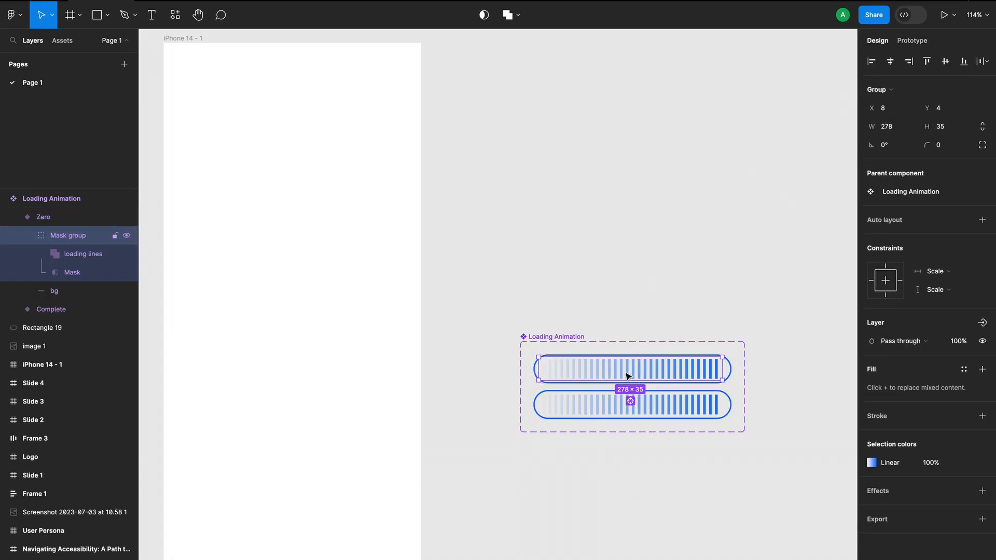
pyautogui.click(75, 271)
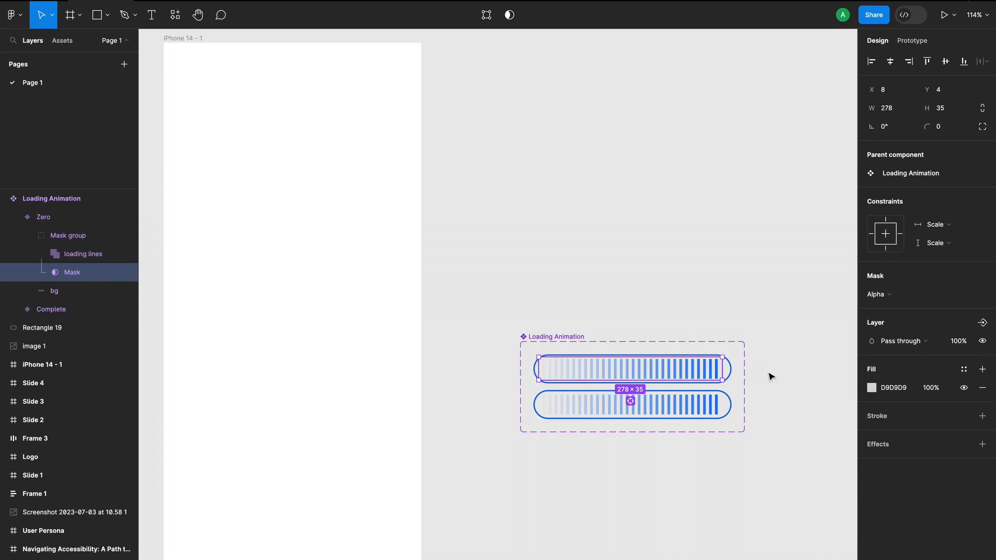
pyautogui.moveTo(722, 369); pyautogui.dragTo(540, 382)
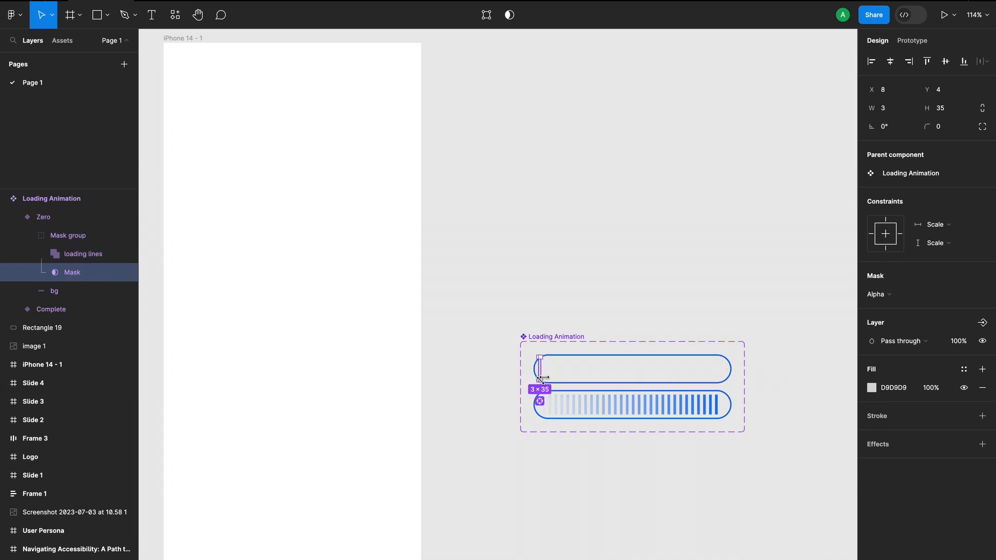
pyautogui.scroll(5, 543, 379)
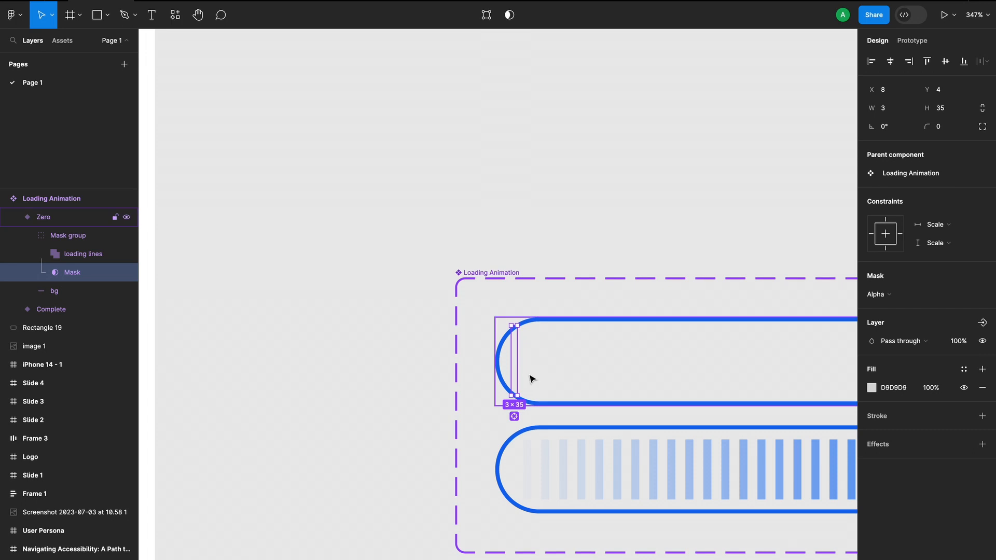
pyautogui.click(392, 408)
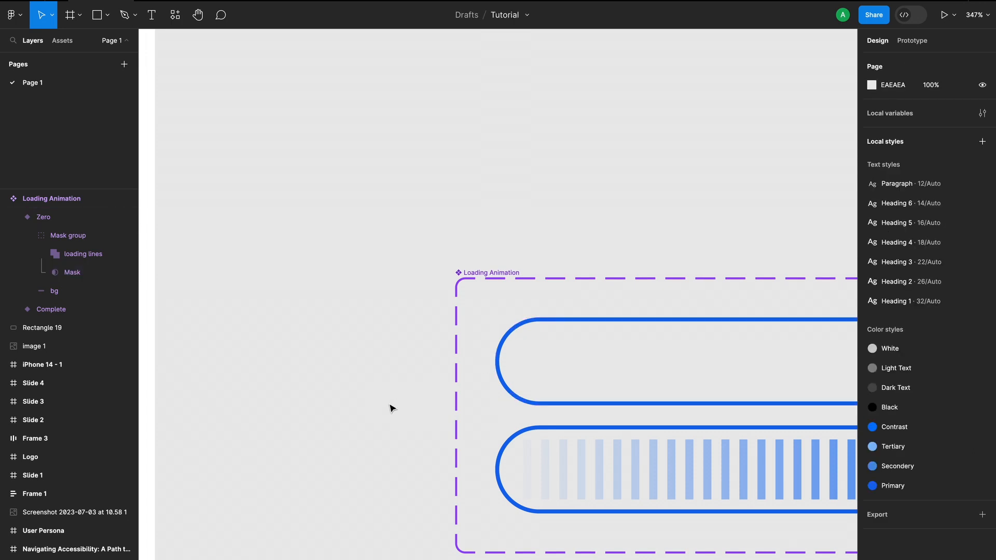
# - Place an instance of the Zero variant near the middle of the iPhone 14 - 1 frame
pyautogui.scroll(-8, 392, 408)
pyautogui.click(519, 418)
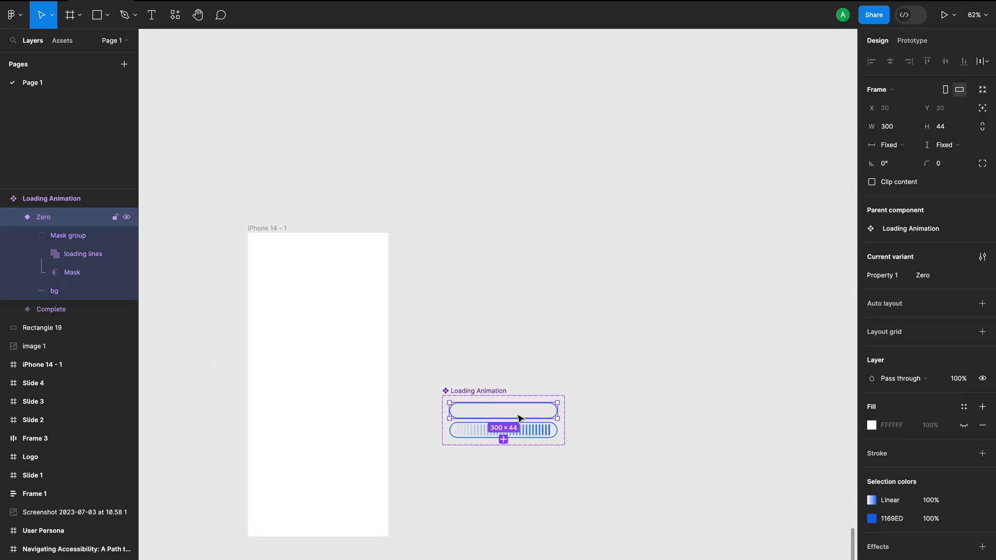
pyautogui.moveTo(519, 418); pyautogui.dragTo(334, 377)
pyautogui.click(319, 342)
pyautogui.hscroll(-1, 317, 334)
# - Preview the Test prototype flow of the iPhone 14 - 1 frame to watch the loading animation
pyautogui.click(306, 228)
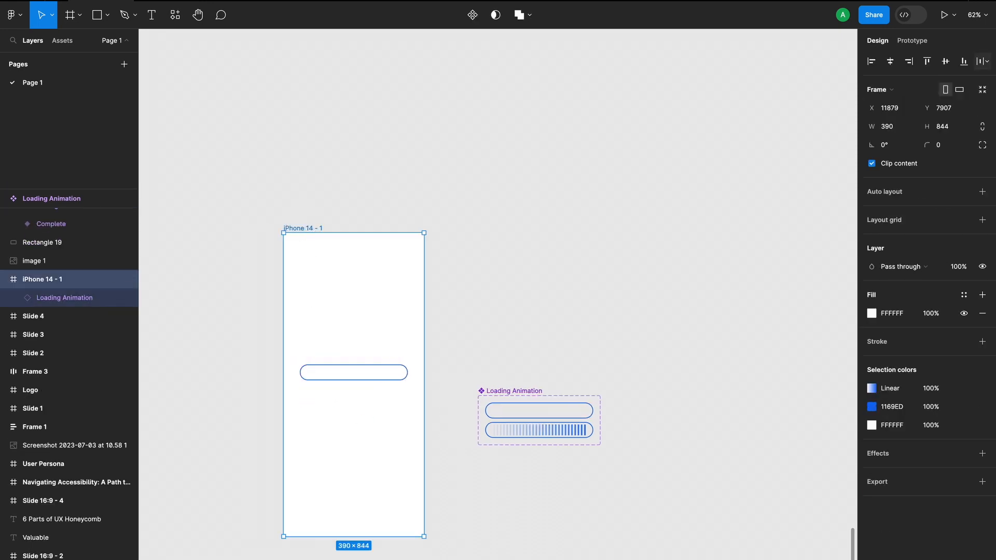
pyautogui.click(912, 40)
pyautogui.click(276, 241)
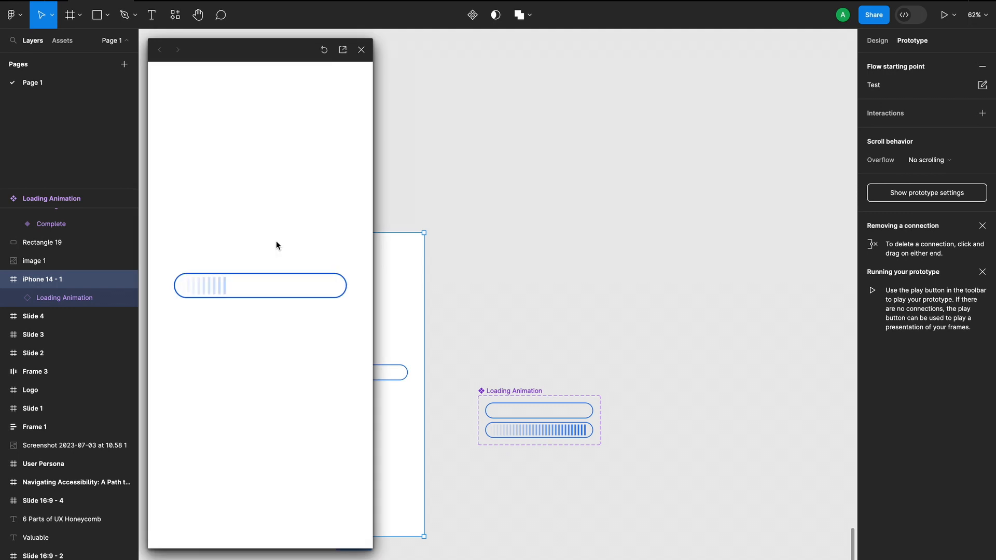